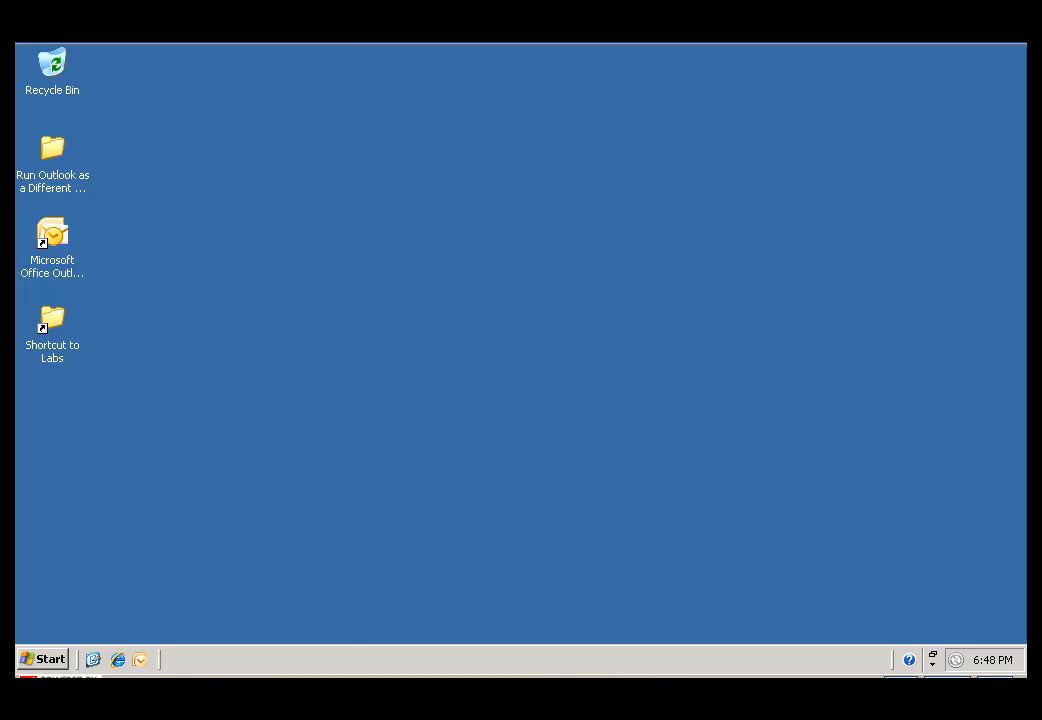
# - Open the Shared Documents library of the Labs Site in Internet Explorer
pyautogui.click(118, 660)
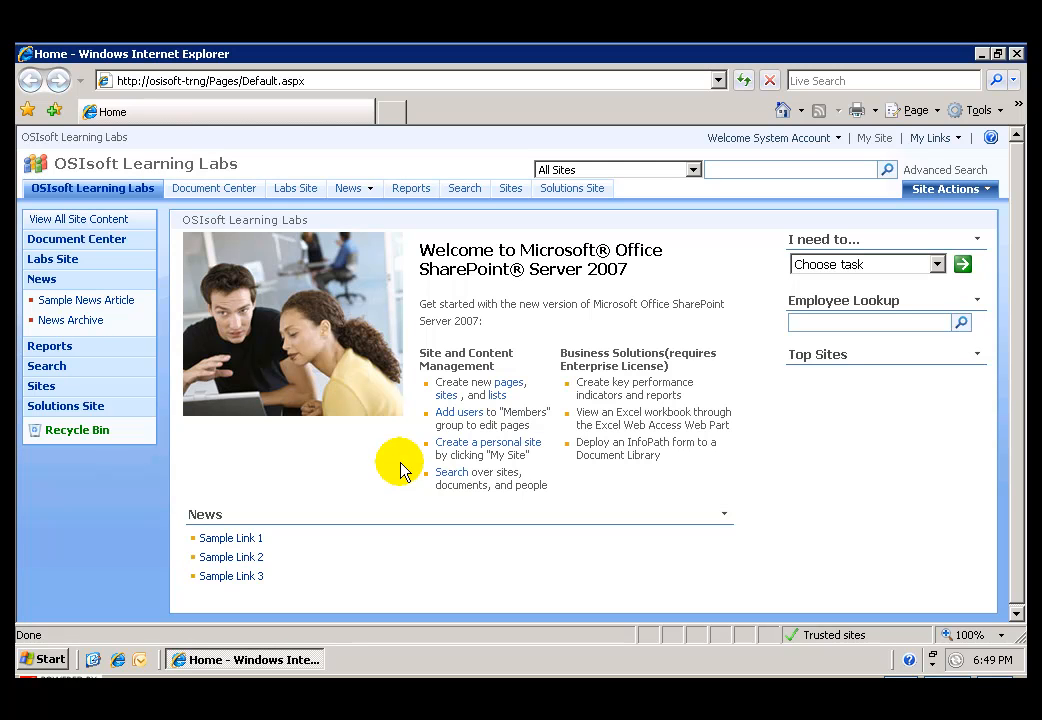
pyautogui.click(296, 191)
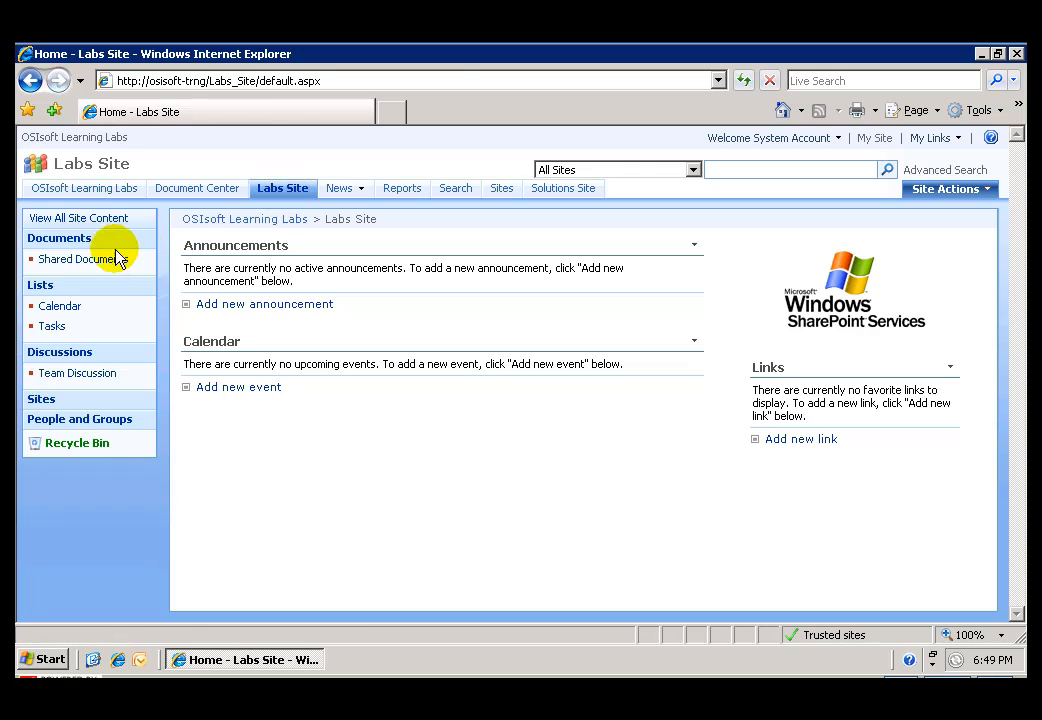
pyautogui.click(104, 262)
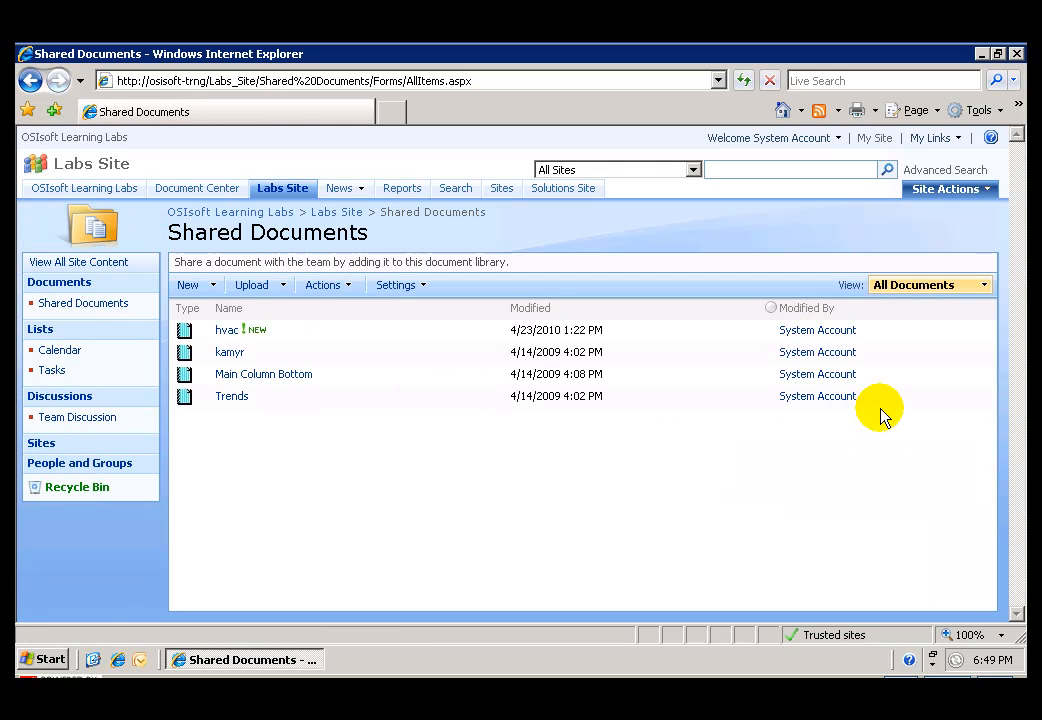
# - Create a Web Part Page named WebParts3.0 in Shared Documents with the Header, Footer, 3 Columns layout
pyautogui.click(984, 192)
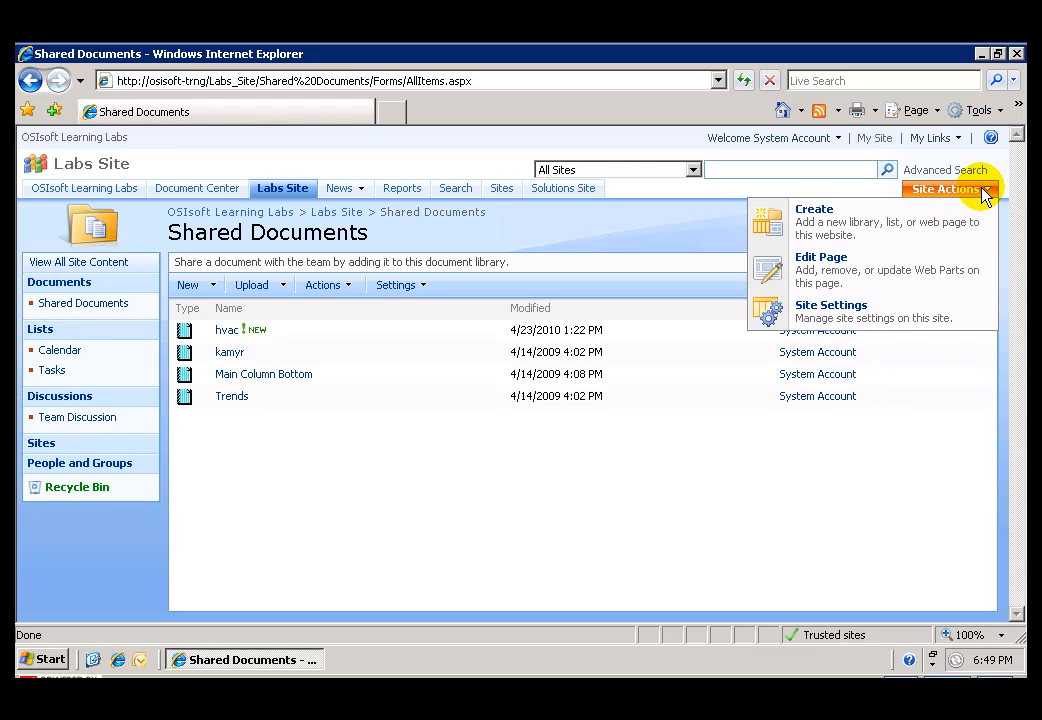
pyautogui.click(830, 230)
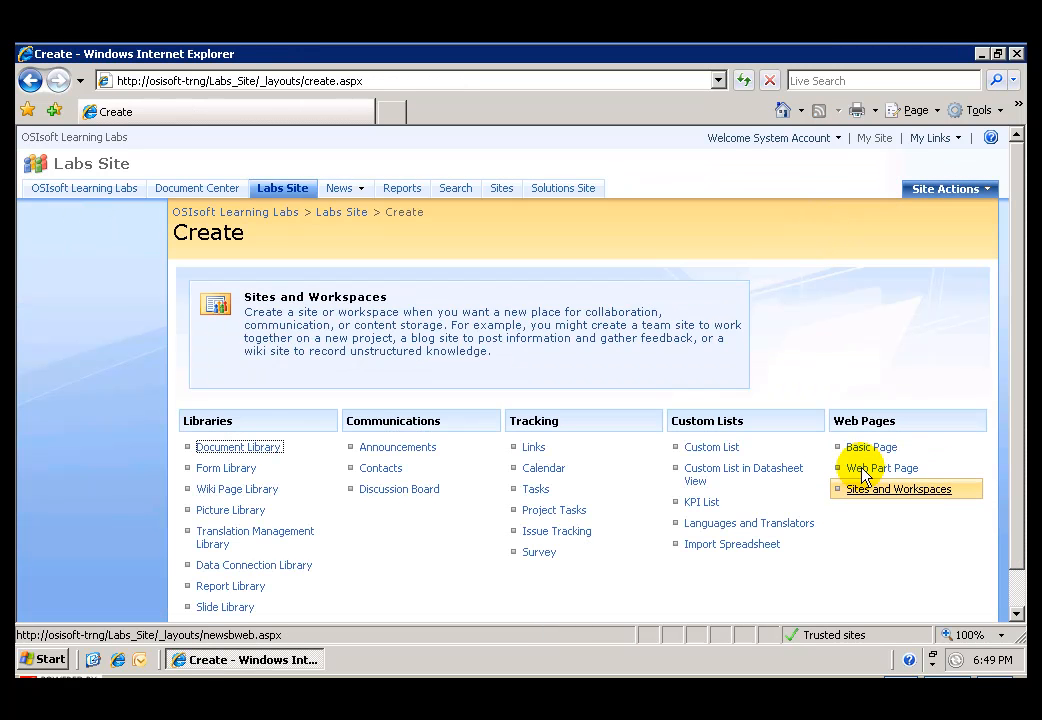
pyautogui.click(866, 474)
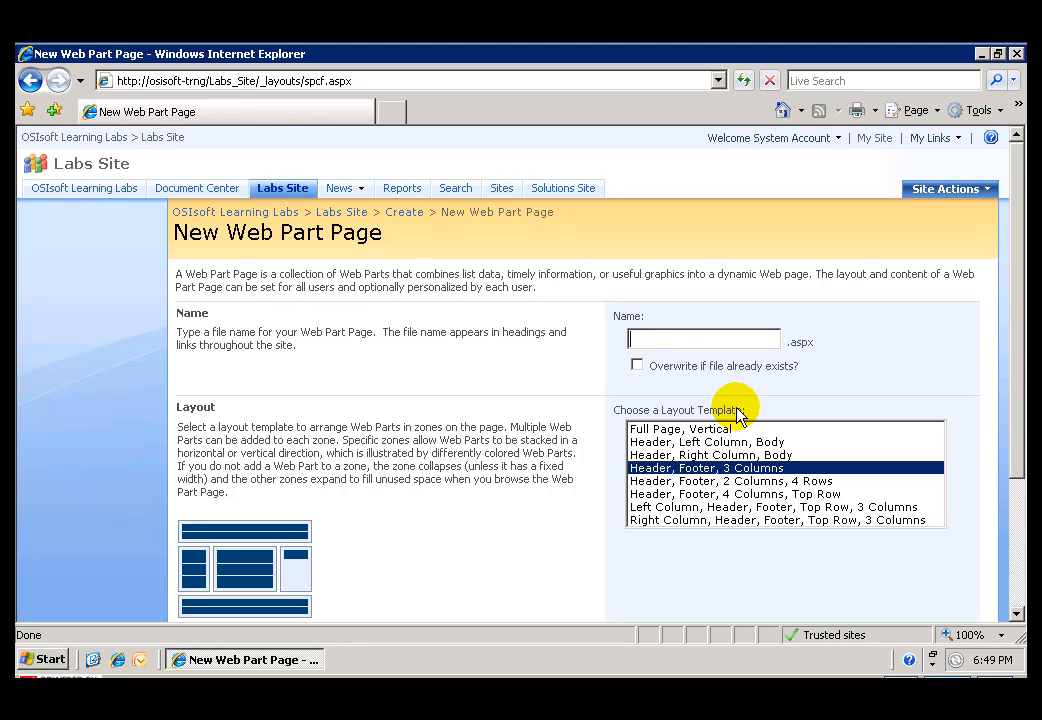
pyautogui.write('WebPart')
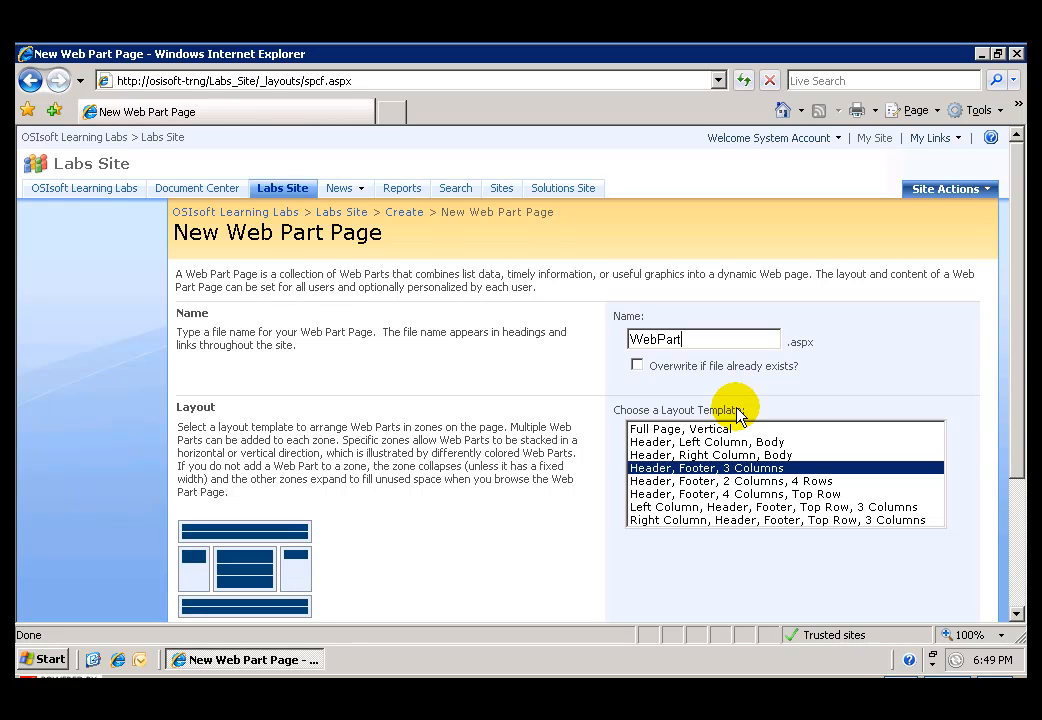
pyautogui.write('s3.0')
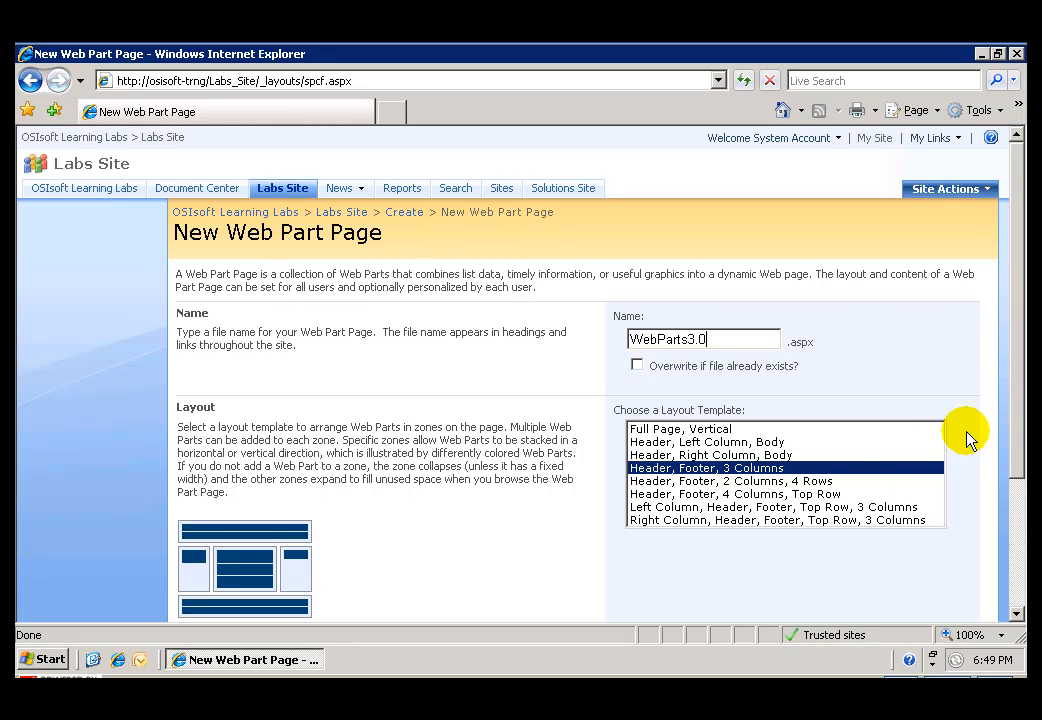
pyautogui.moveTo(1016, 412); pyautogui.dragTo(1016, 530)
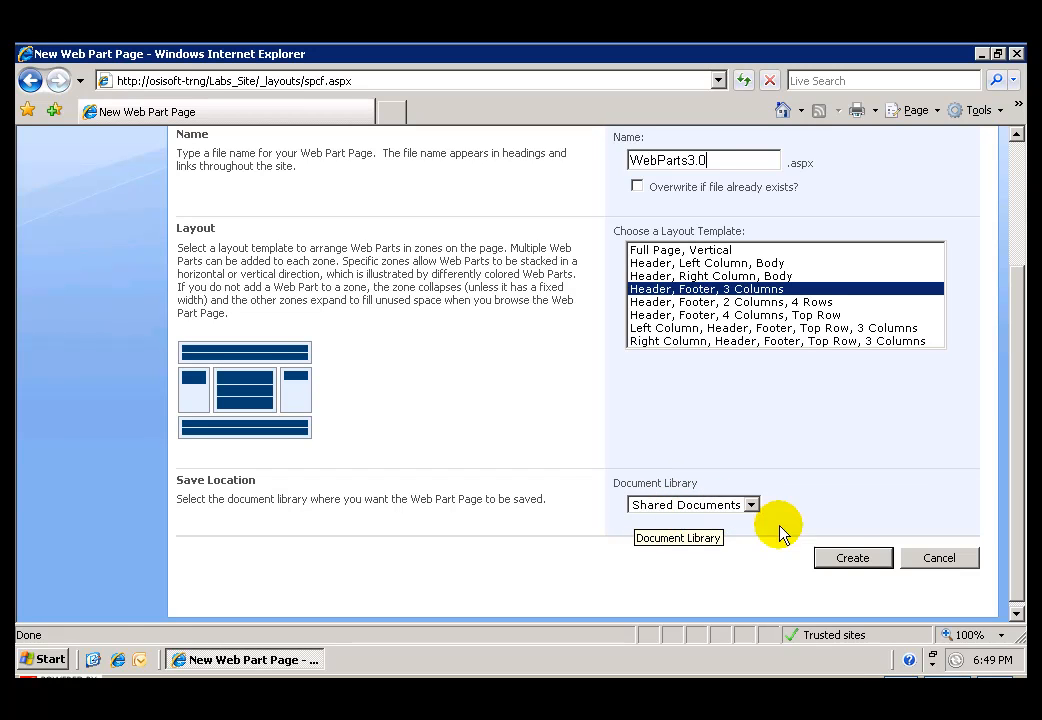
pyautogui.click(850, 557)
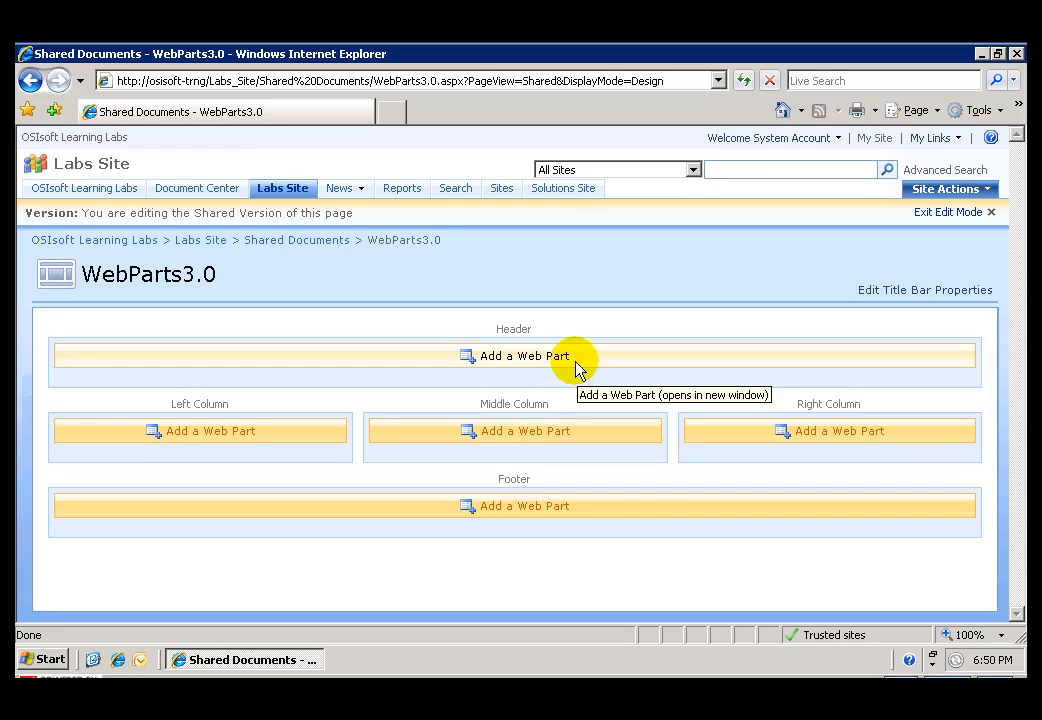
# - Add the PI Gauge web part to the page's Left Column zone
pyautogui.click(195, 432)
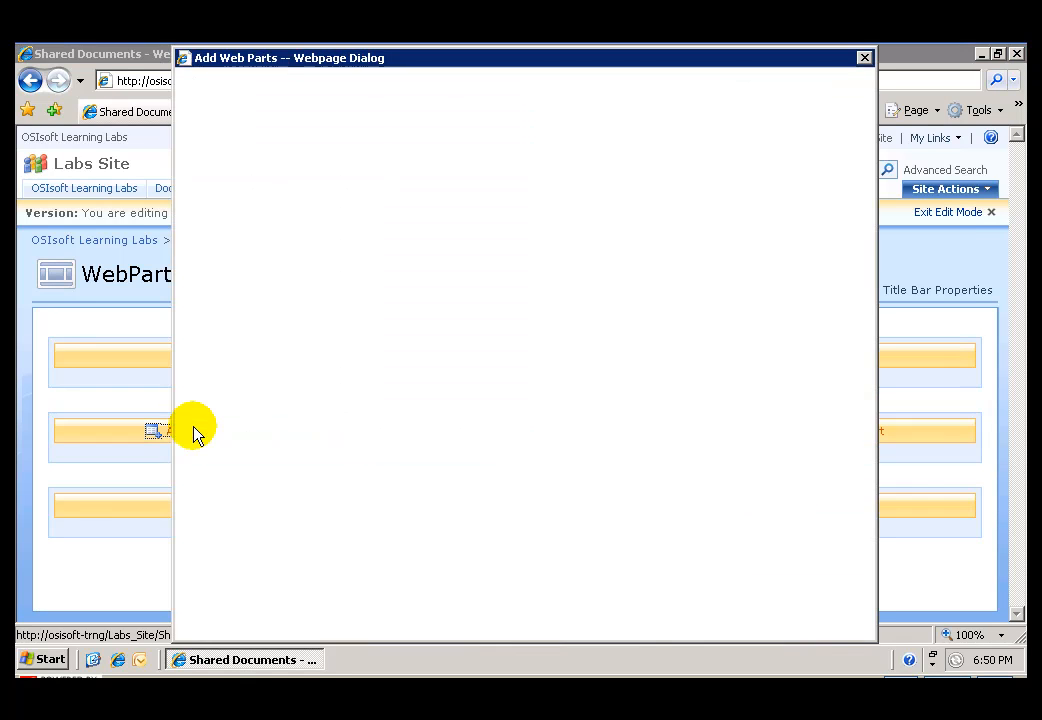
pyautogui.moveTo(853, 197); pyautogui.dragTo(852, 425)
pyautogui.scroll(-10, 852, 425)
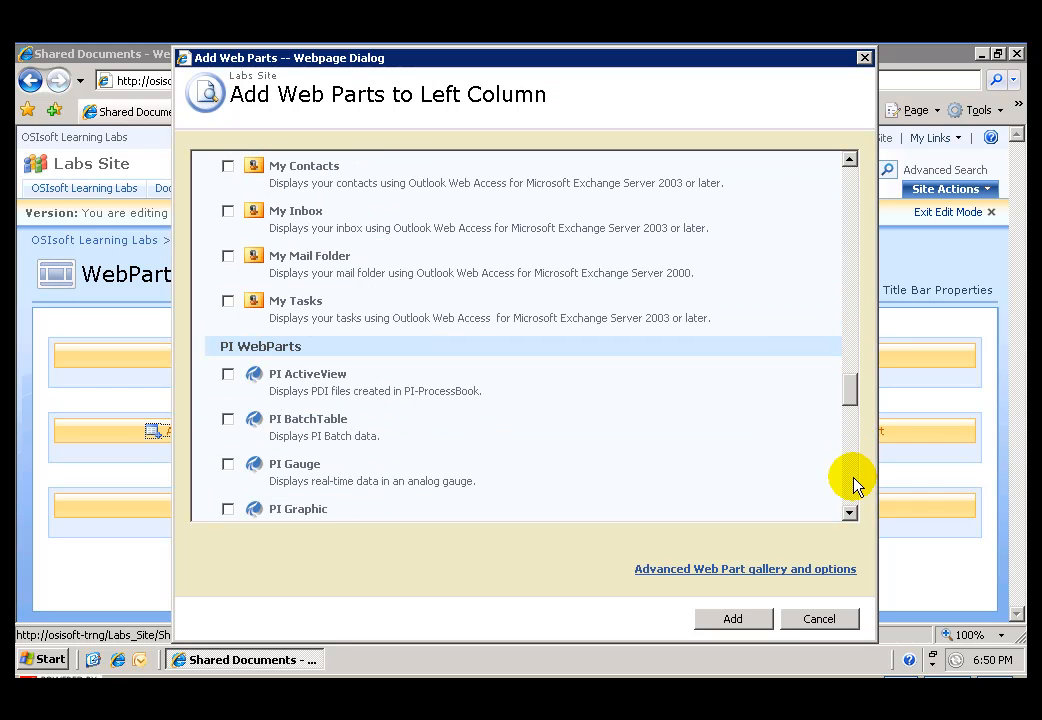
pyautogui.click(228, 464)
pyautogui.click(730, 621)
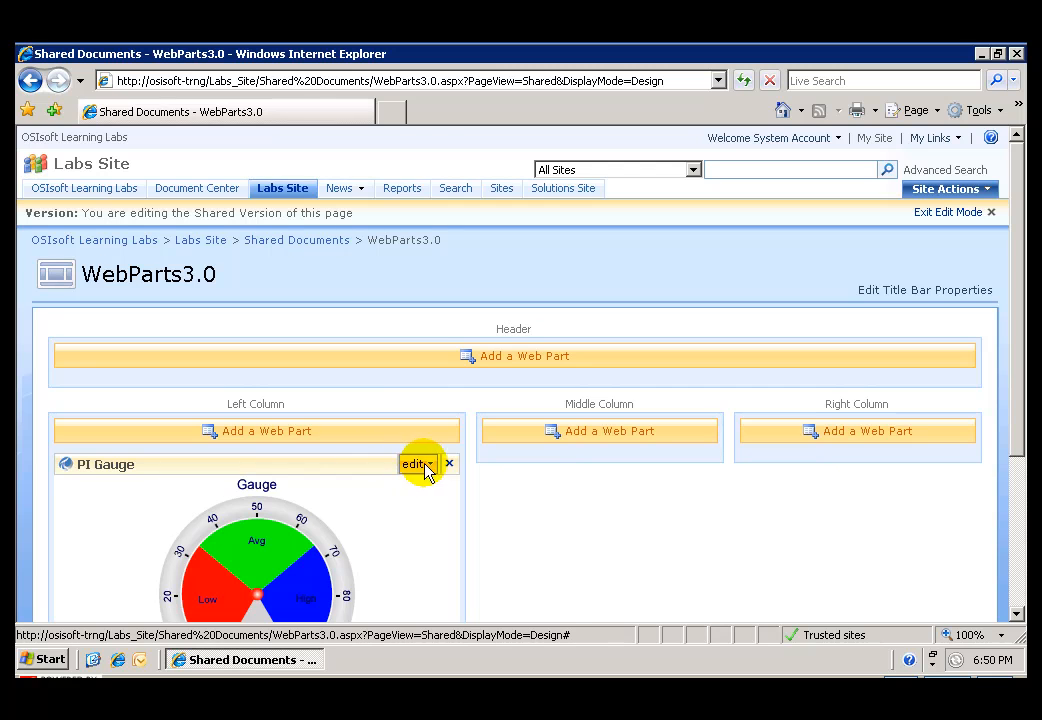
# - Connect the PI Gauge's selected data to the default querystring parameter temperature and save the web part's settings
pyautogui.click(433, 465)
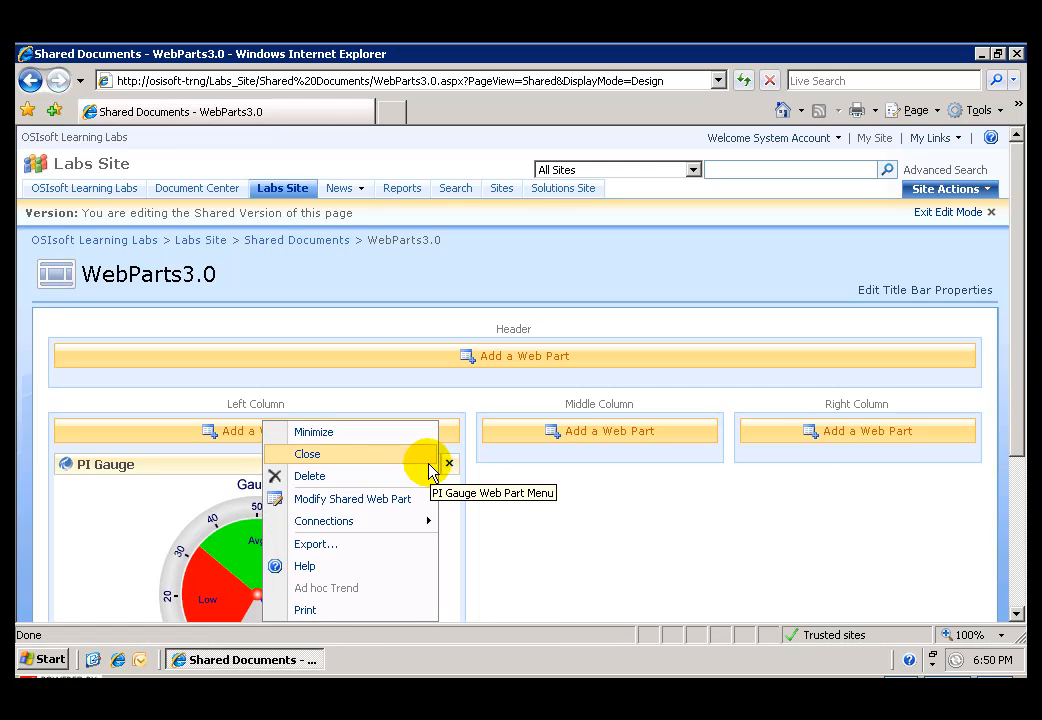
pyautogui.click(383, 500)
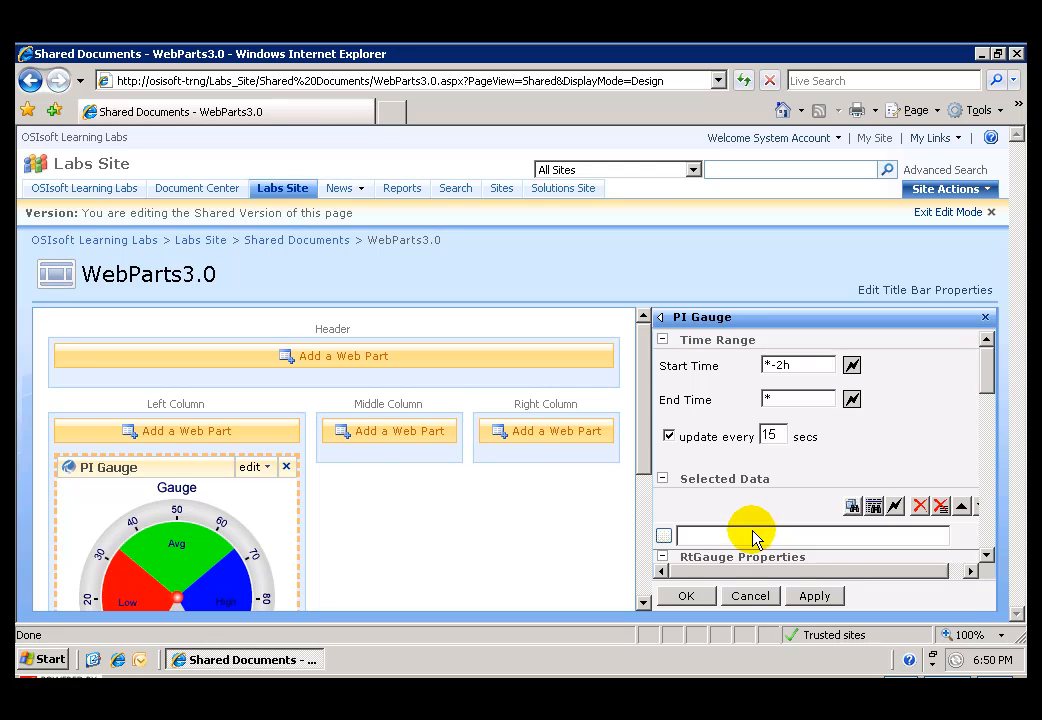
pyautogui.click(896, 507)
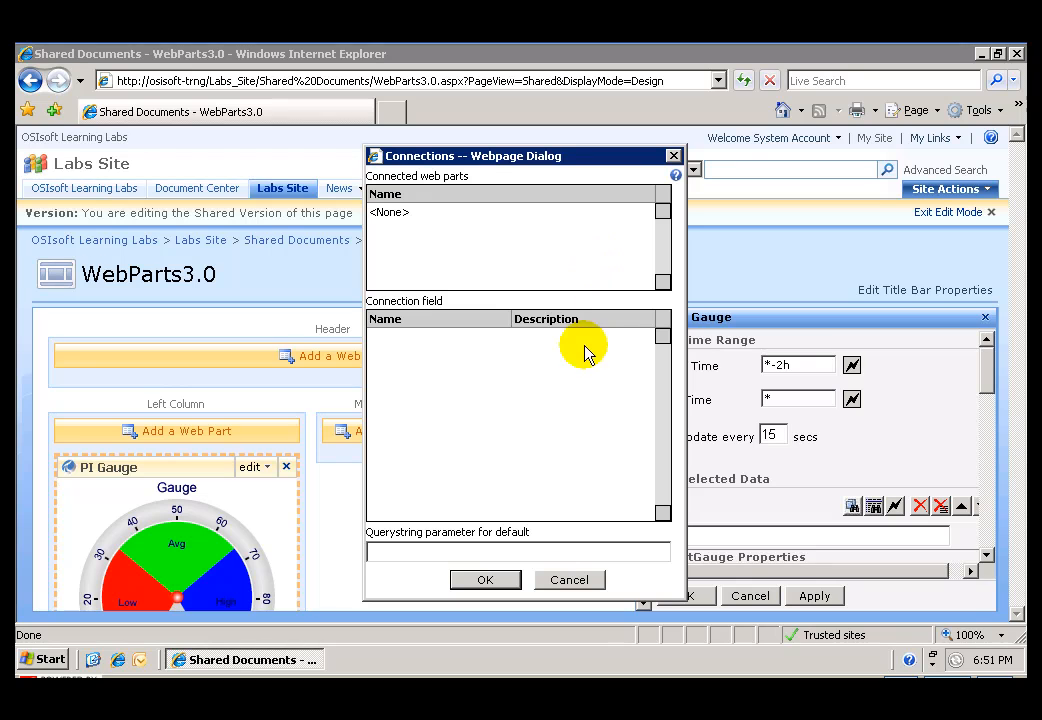
pyautogui.click(480, 552)
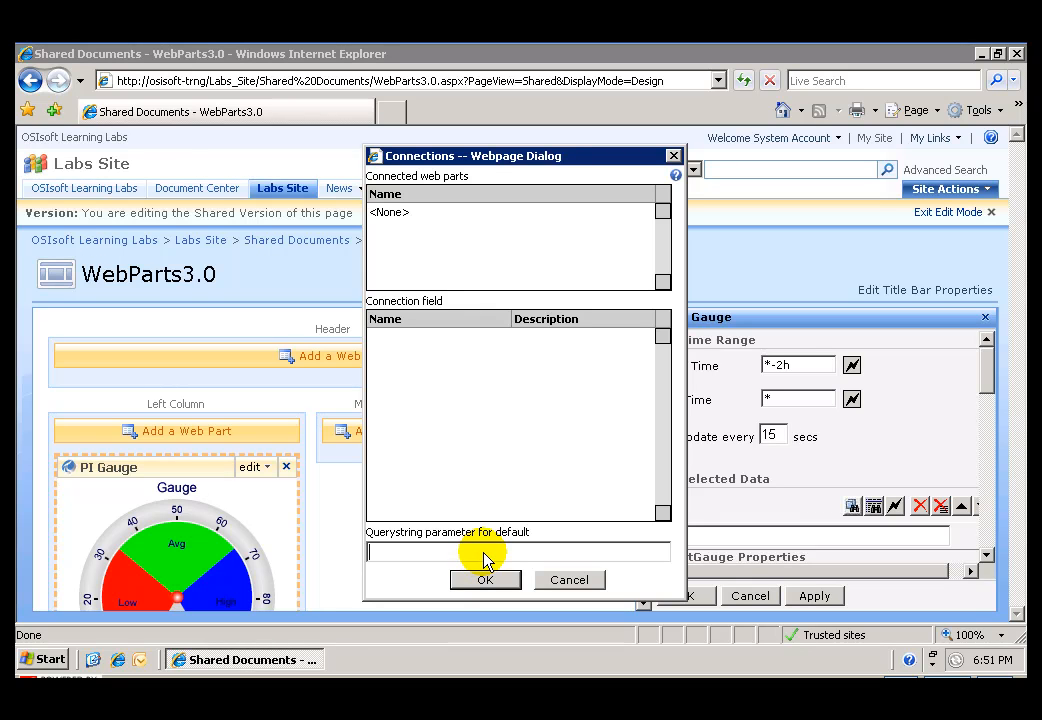
pyautogui.write('temperature')
pyautogui.click(483, 582)
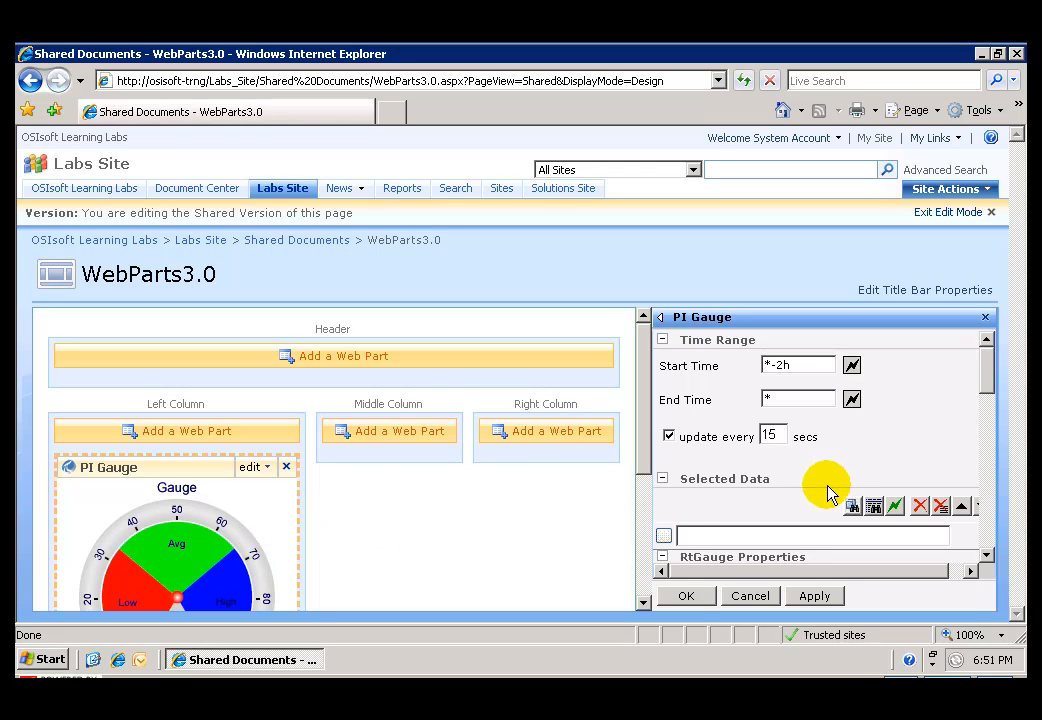
pyautogui.click(688, 597)
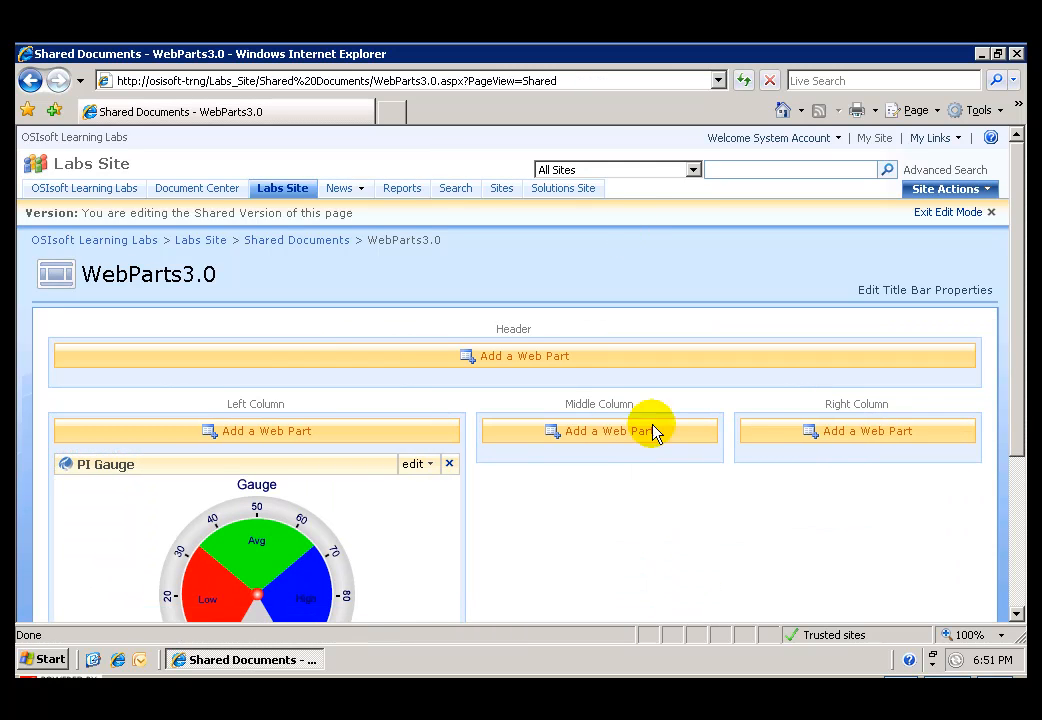
# - Try to load the page with &temperature=\\osisoft-trng\sinusoid appended to its URL
pyautogui.click(600, 88)
pyautogui.click(575, 86)
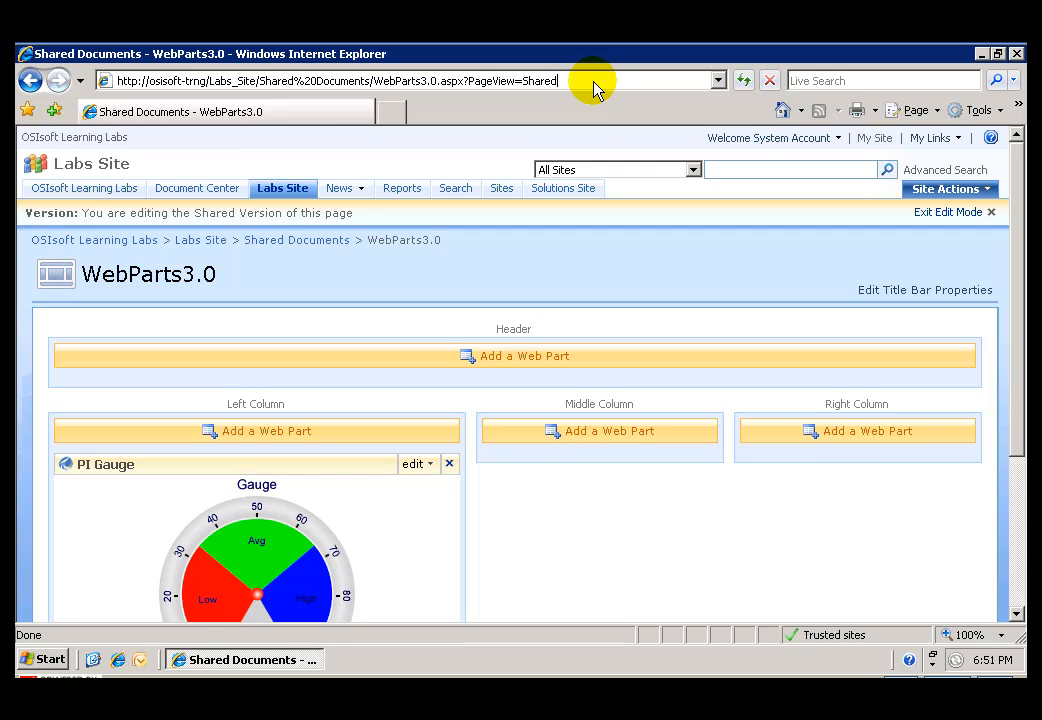
pyautogui.write('&')
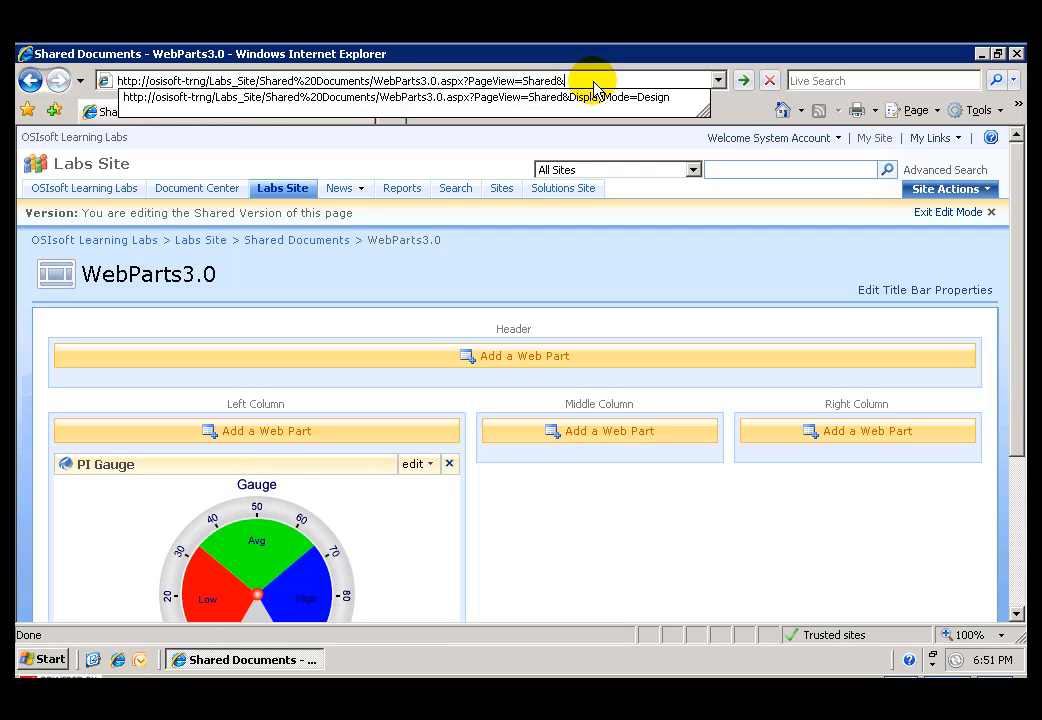
pyautogui.write('temperature=\\\\osisoft-trng')
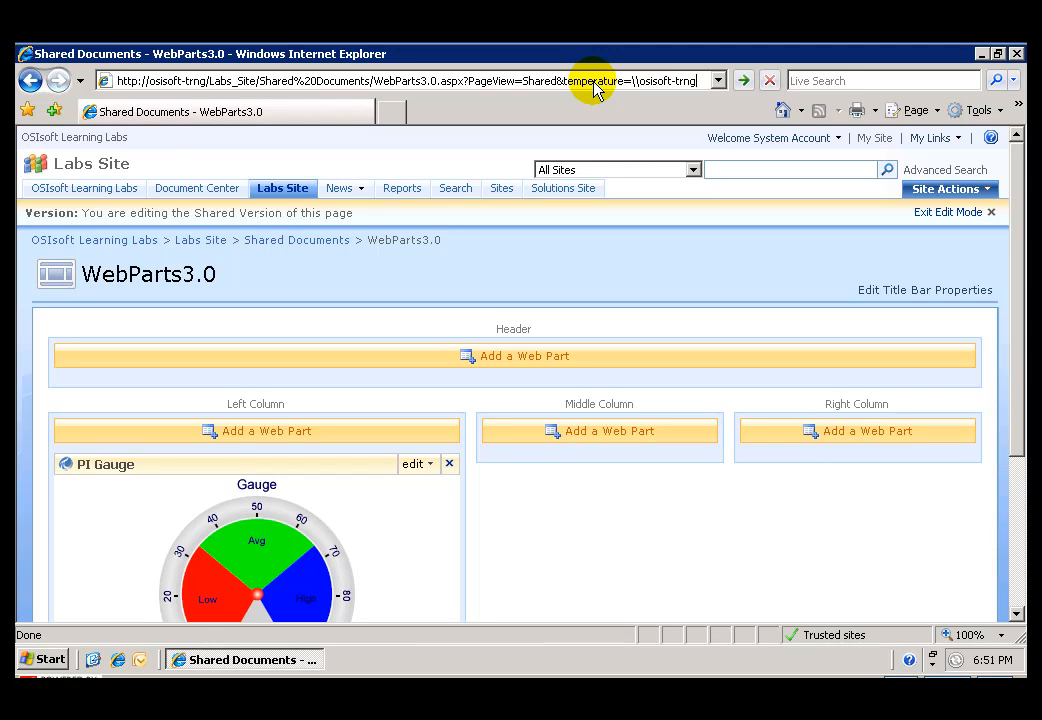
pyautogui.write('sinusoid')
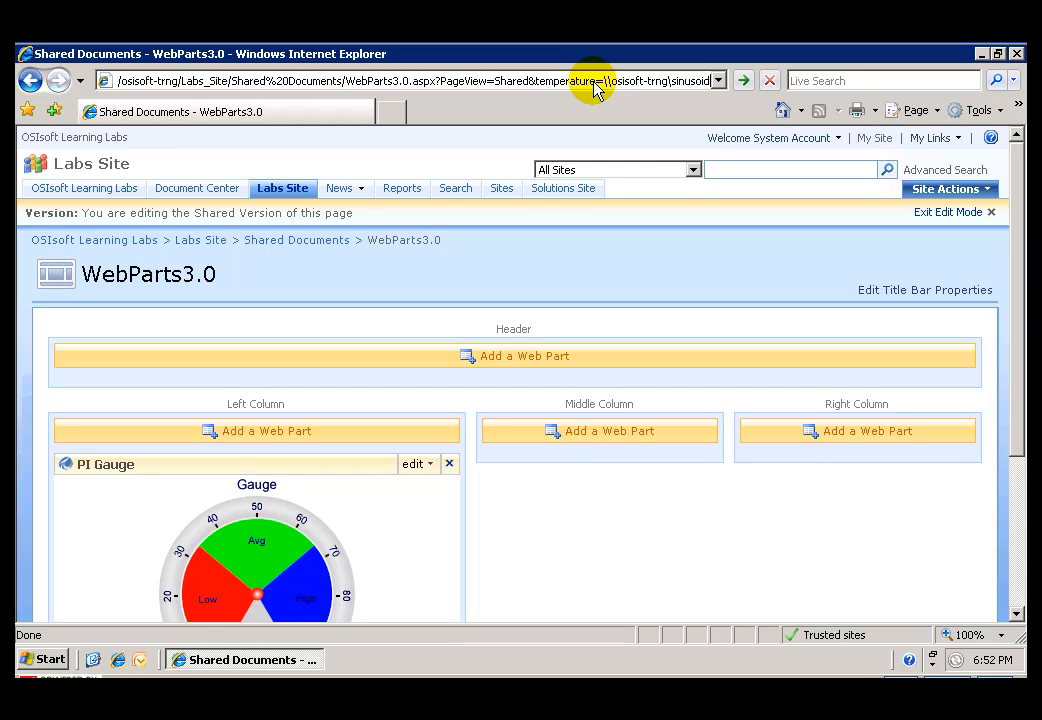
pyautogui.click(744, 82)
pyautogui.click(485, 423)
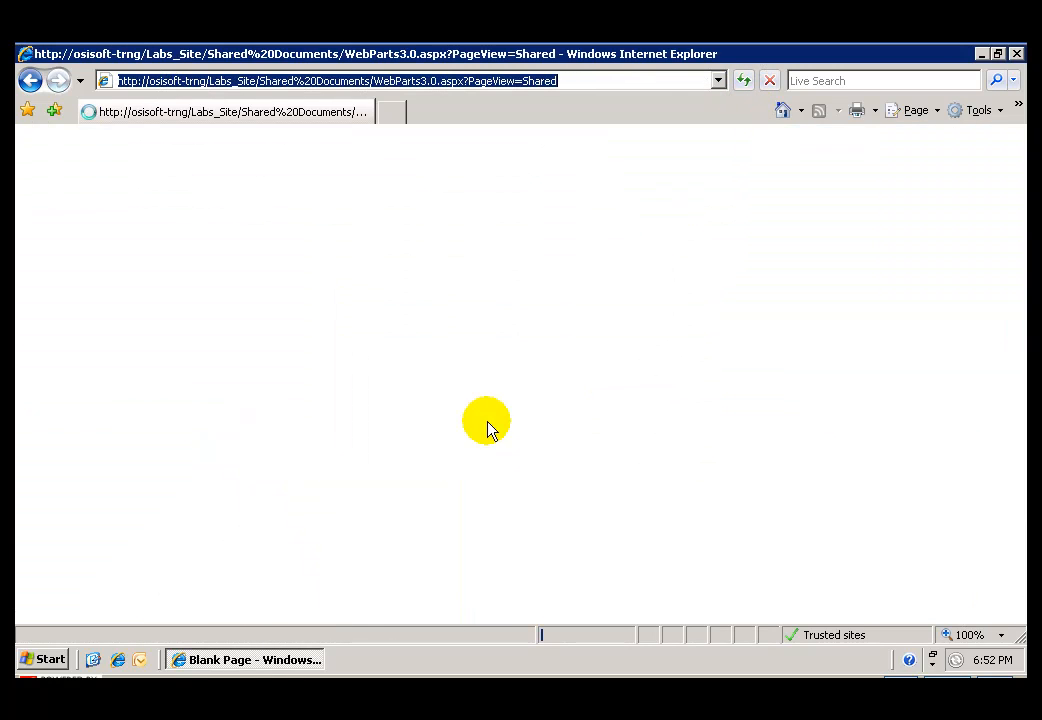
# - Append the querystring &temperature=\\osisoft-trng\sinusoid to the page URL once more and load it
pyautogui.click(570, 84)
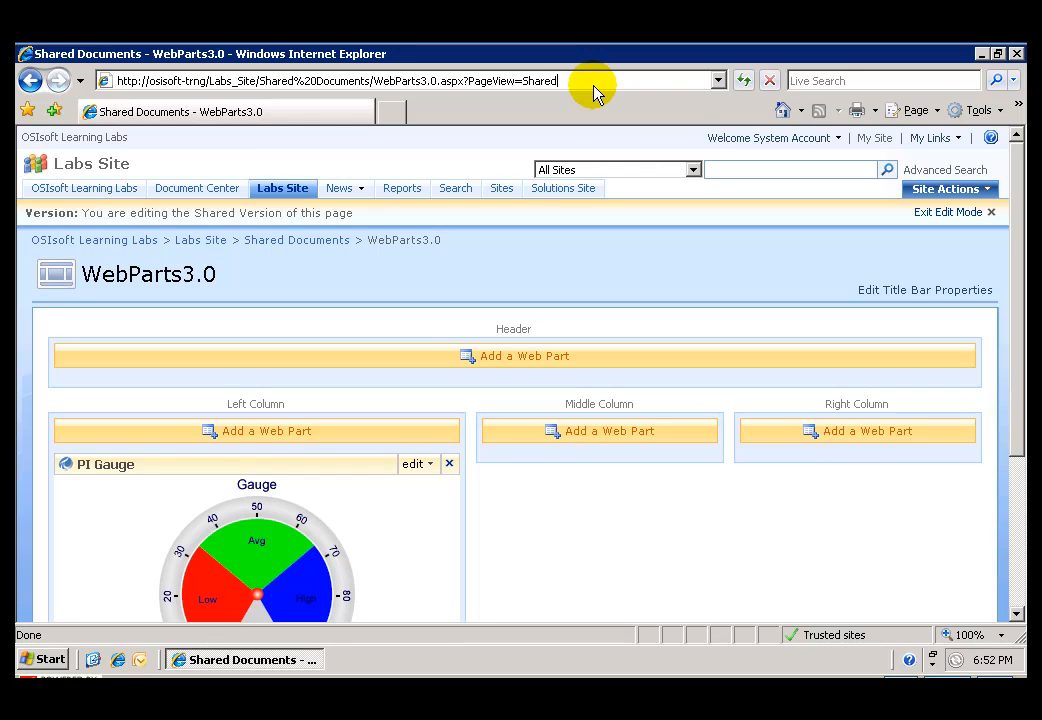
pyautogui.write('&templ')
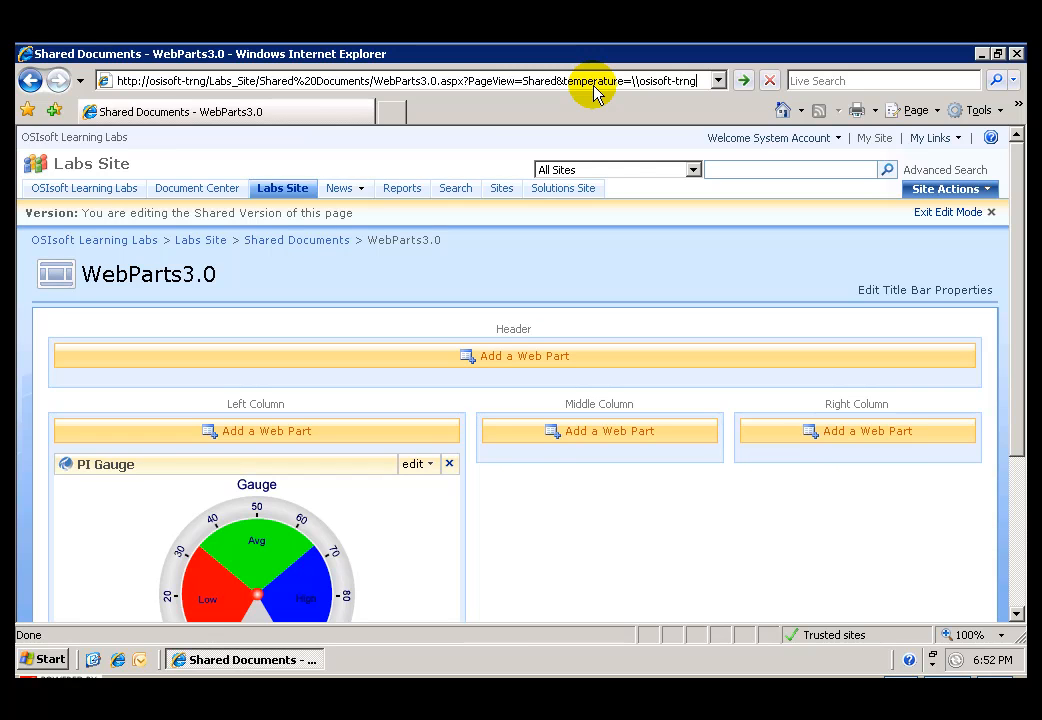
pyautogui.write('nusoid')
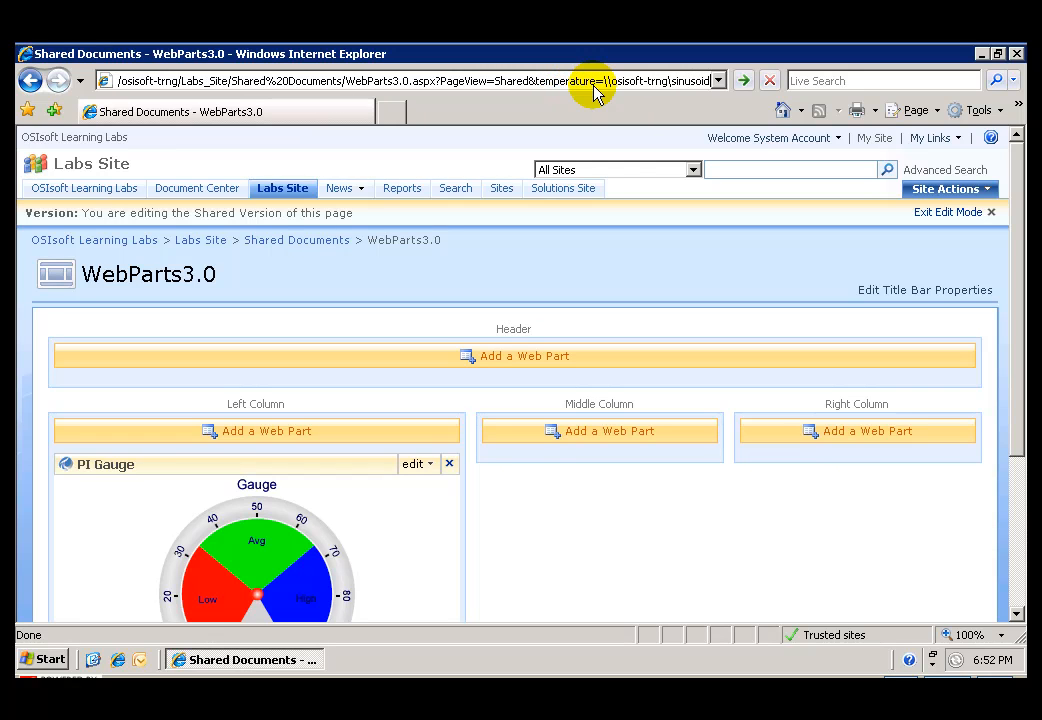
pyautogui.press('Return')
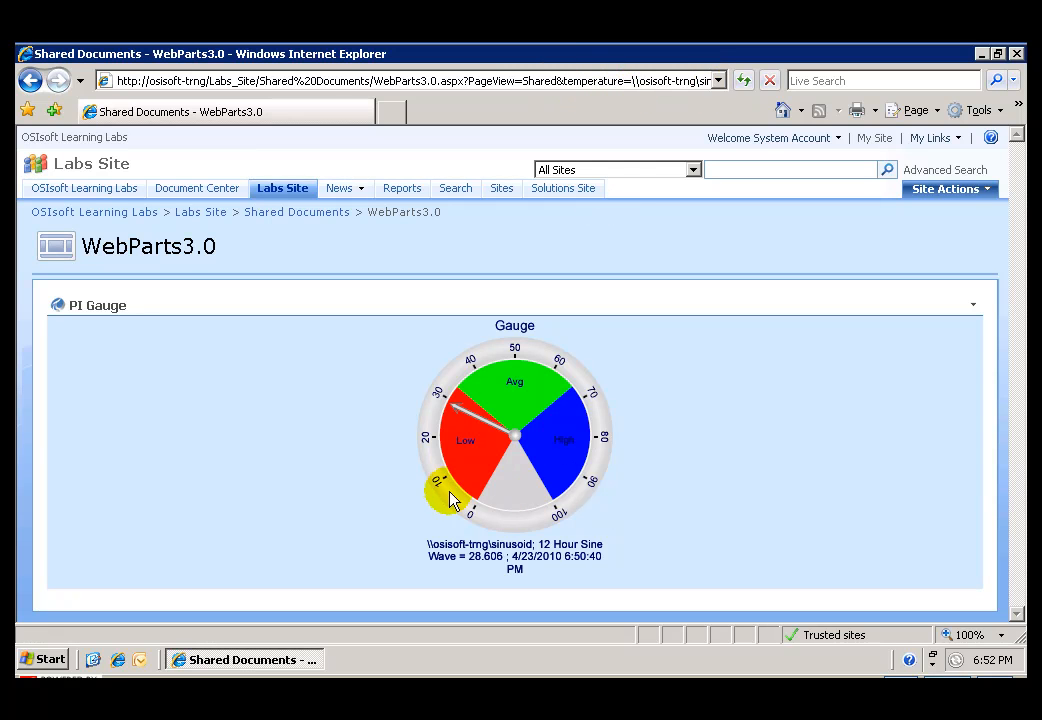
# - Put the WebParts3.0 page in edit mode and add the PI Trend web part to the Middle Column zone
pyautogui.click(988, 192)
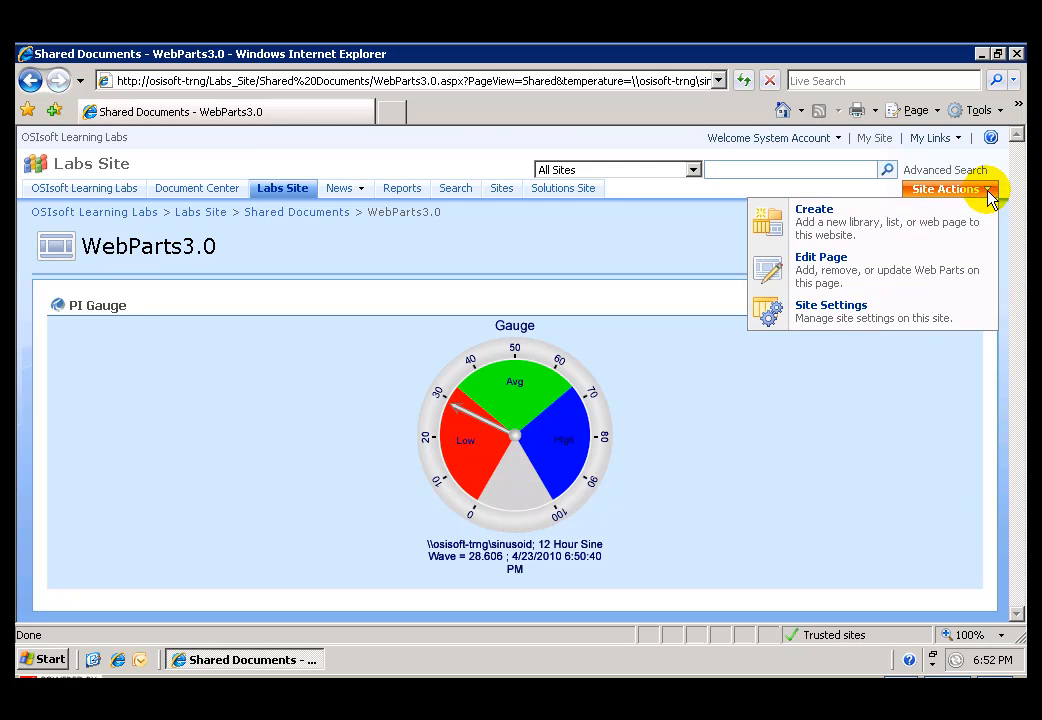
pyautogui.click(836, 264)
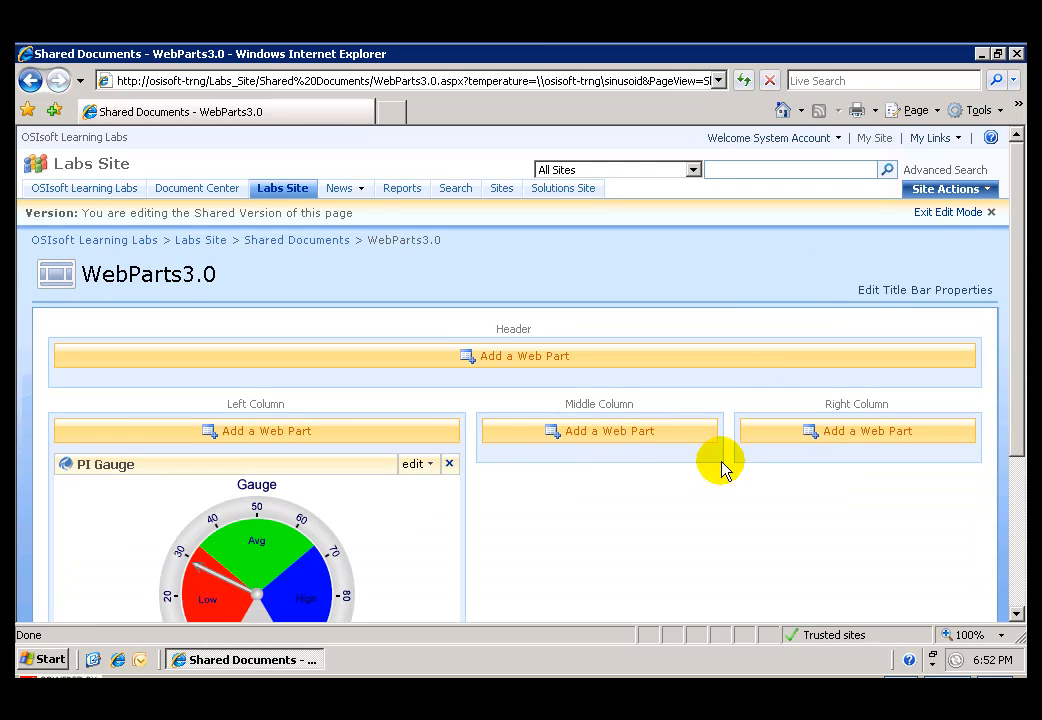
pyautogui.click(630, 441)
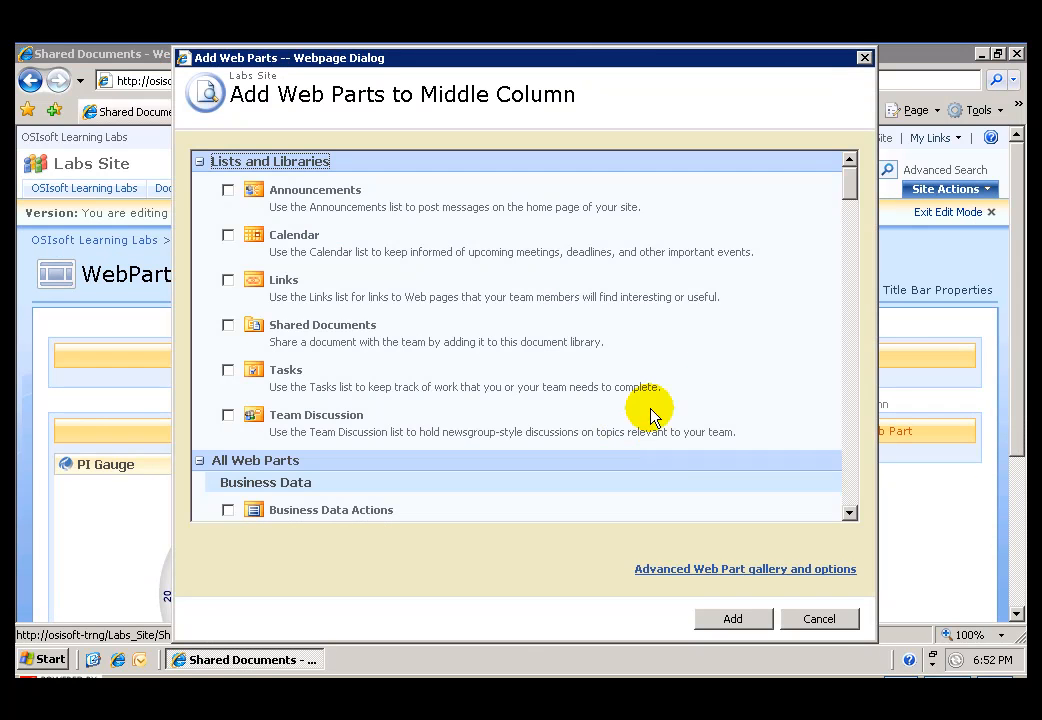
pyautogui.moveTo(847, 381); pyautogui.dragTo(853, 473)
pyautogui.click(228, 450)
pyautogui.click(734, 619)
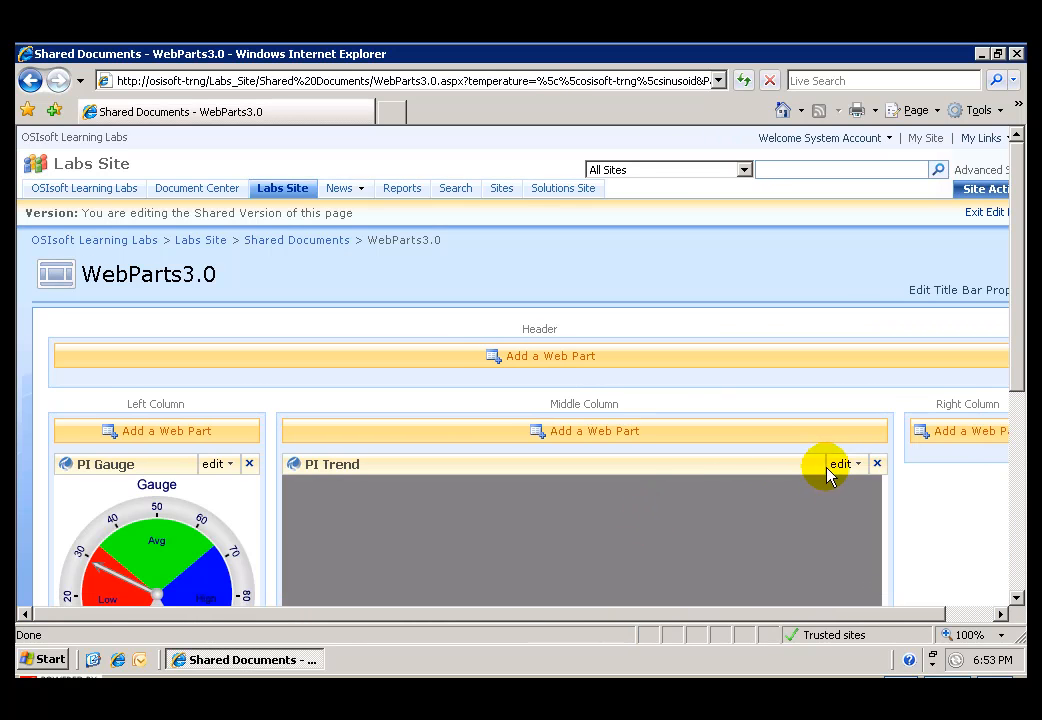
# - Connect the PI Trend's selected data to the default querystring parameter pressure and save the web part's settings
pyautogui.click(855, 469)
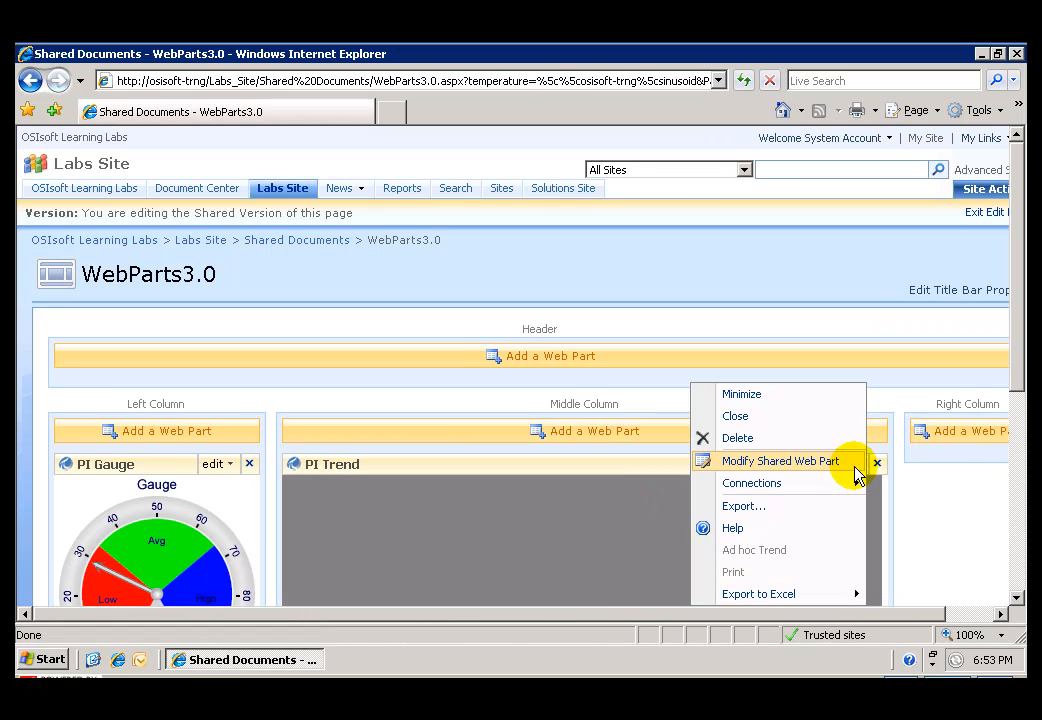
pyautogui.click(795, 465)
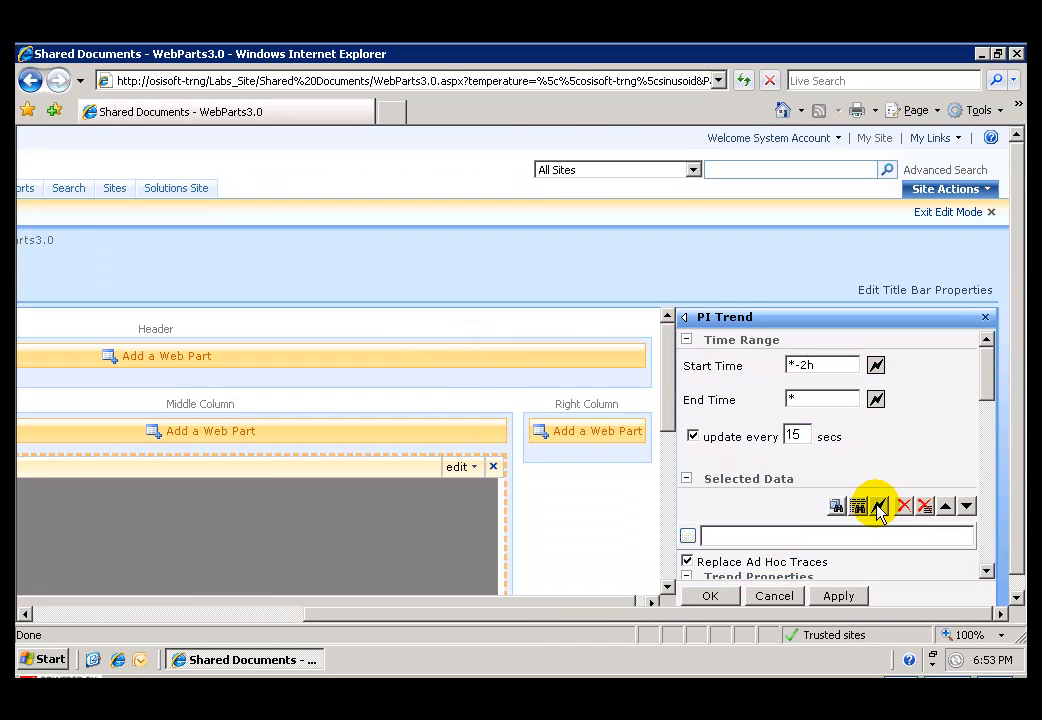
pyautogui.click(878, 506)
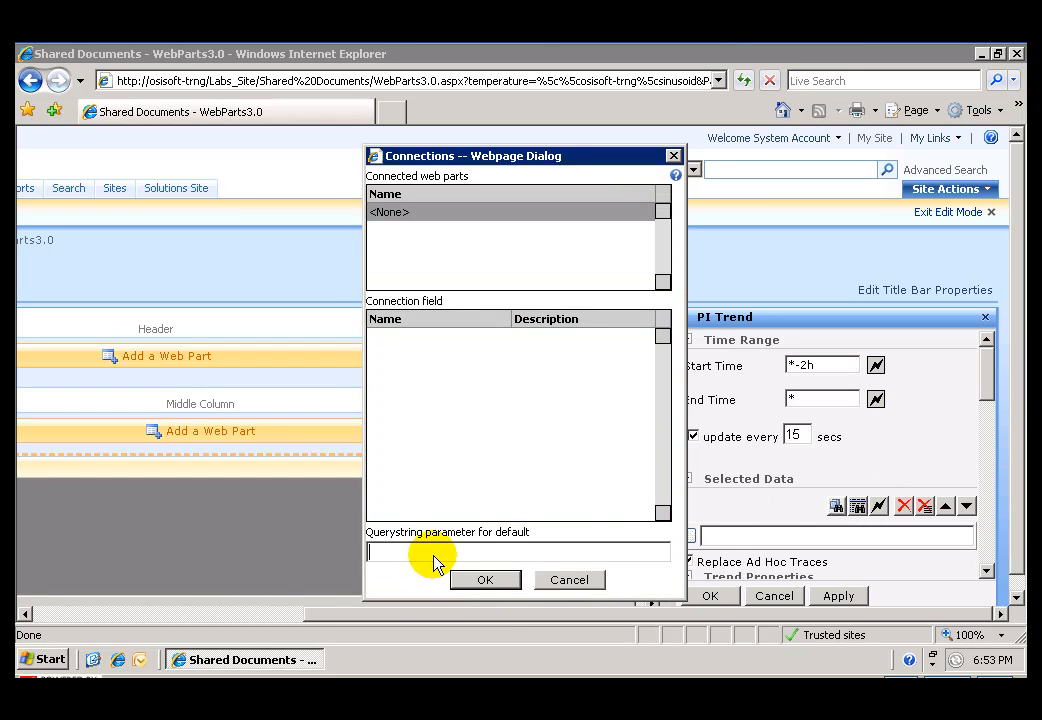
pyautogui.write('P')
pyautogui.press('BackSpace')
pyautogui.write('pressure')
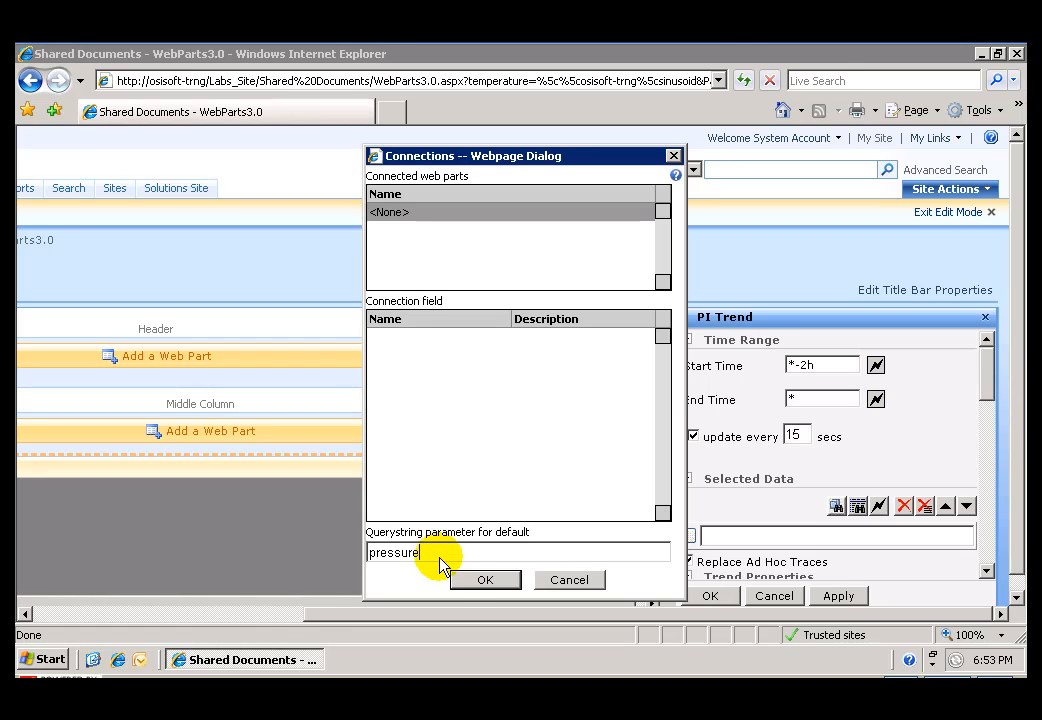
pyautogui.click(474, 585)
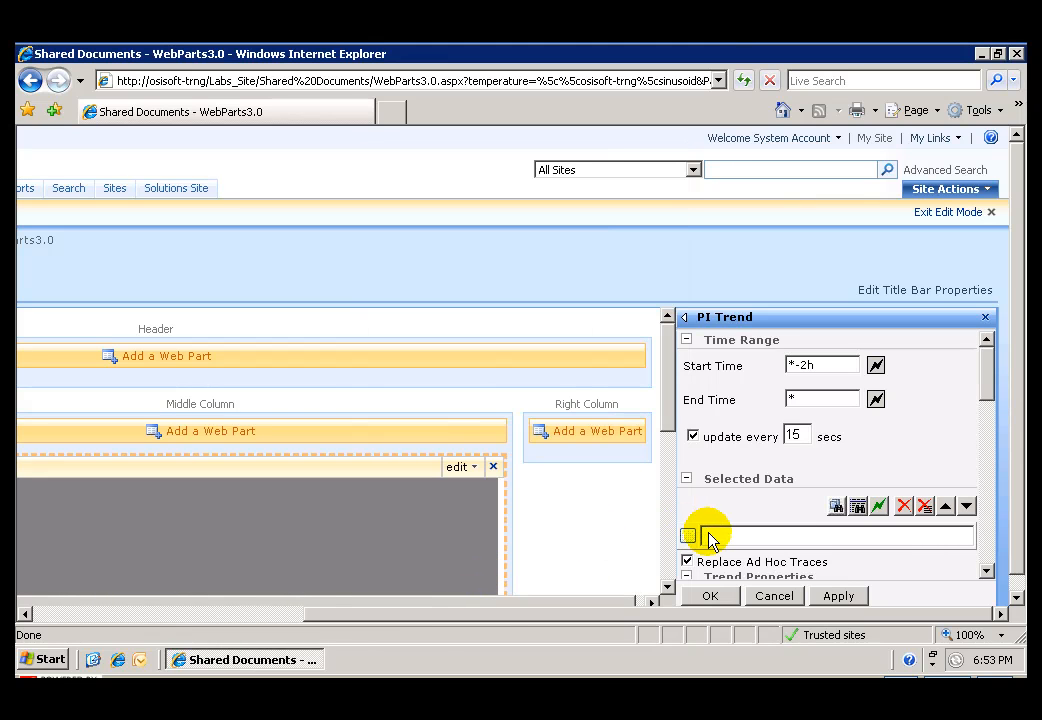
pyautogui.click(712, 597)
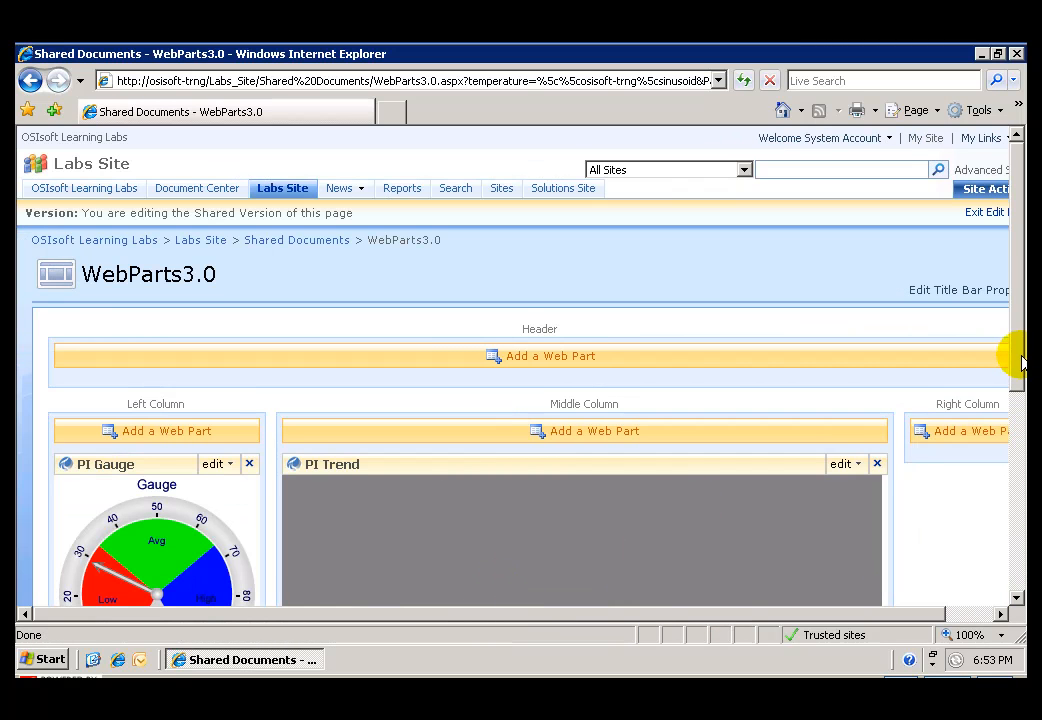
# - Append &pressure=\\osisoft-trng\cdt158 to the page URL after the temperature parameter and load the page
pyautogui.moveTo(1022, 363); pyautogui.dragTo(942, 441)
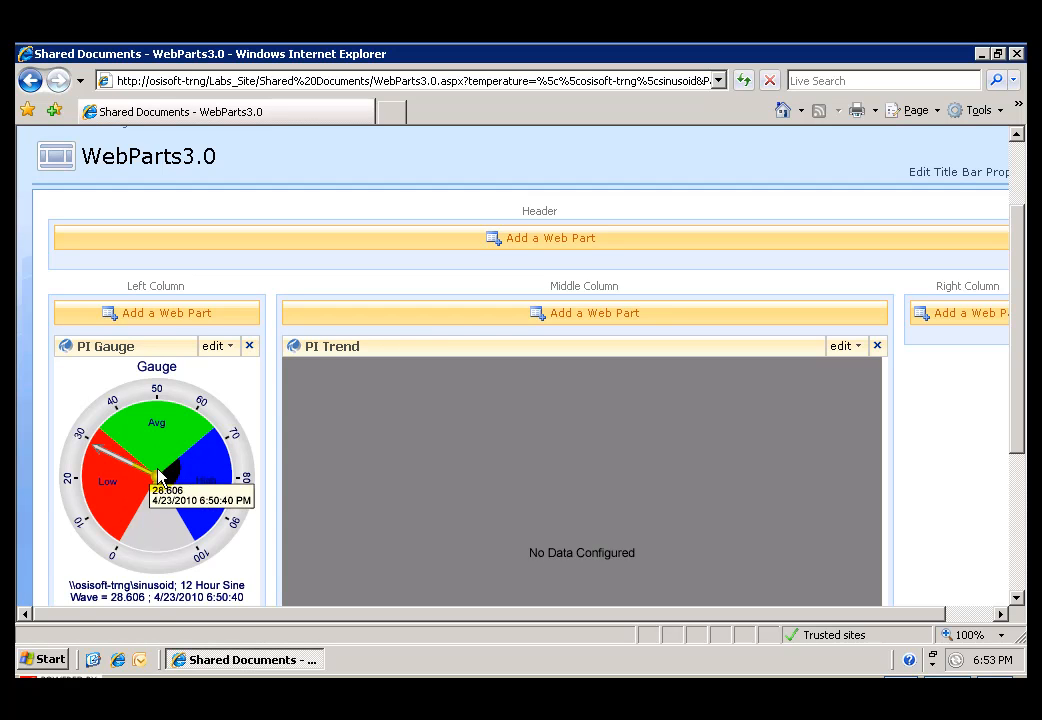
pyautogui.scroll(3, 1012, 326)
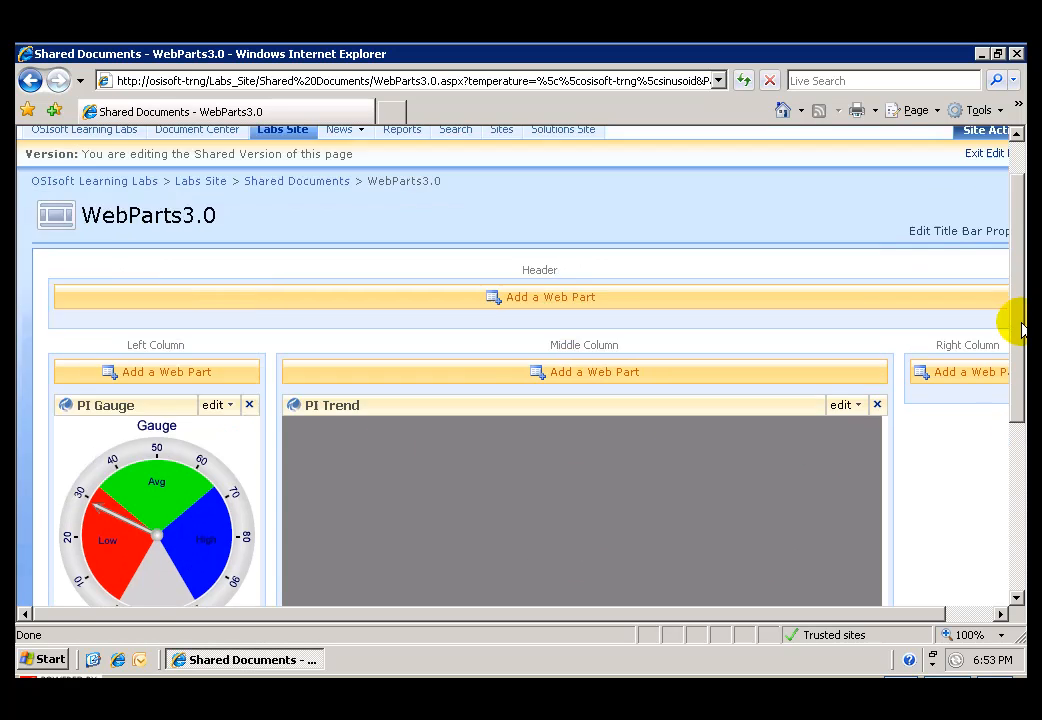
pyautogui.click(691, 81)
pyautogui.click(716, 85)
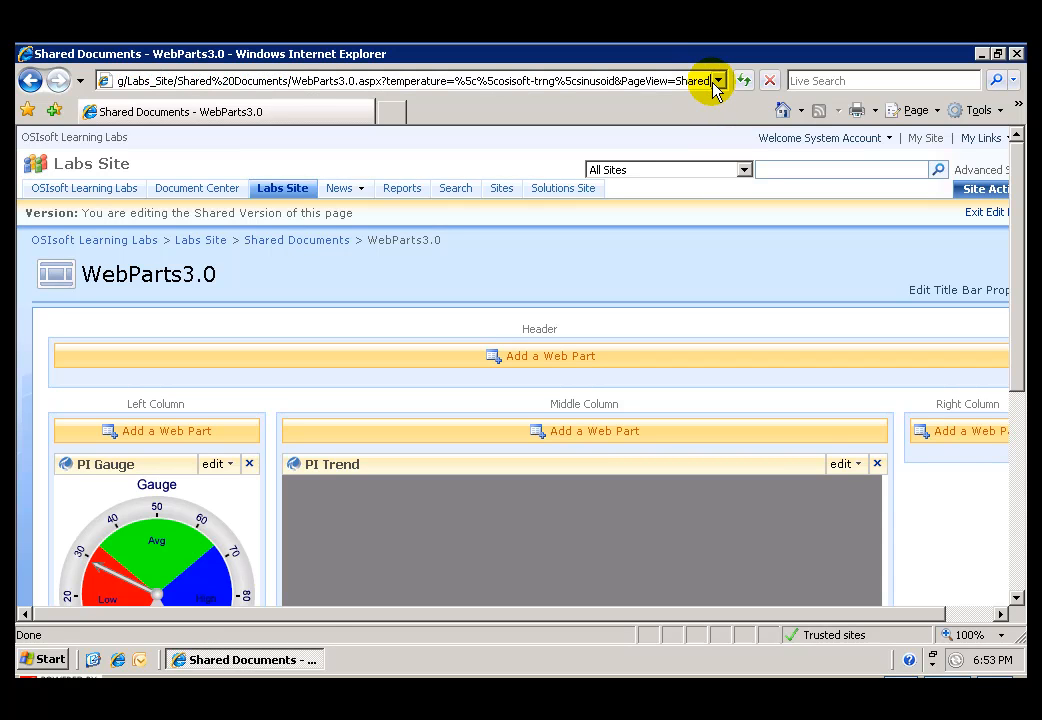
pyautogui.write('&')
pyautogui.write('pres')
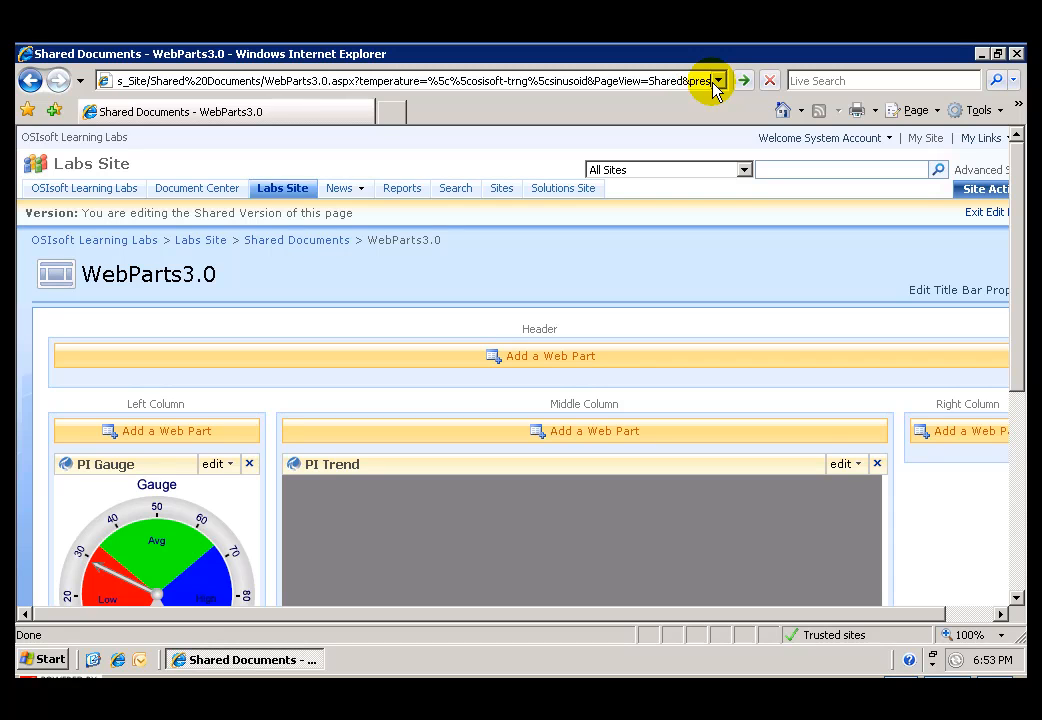
pyautogui.write('sure=')
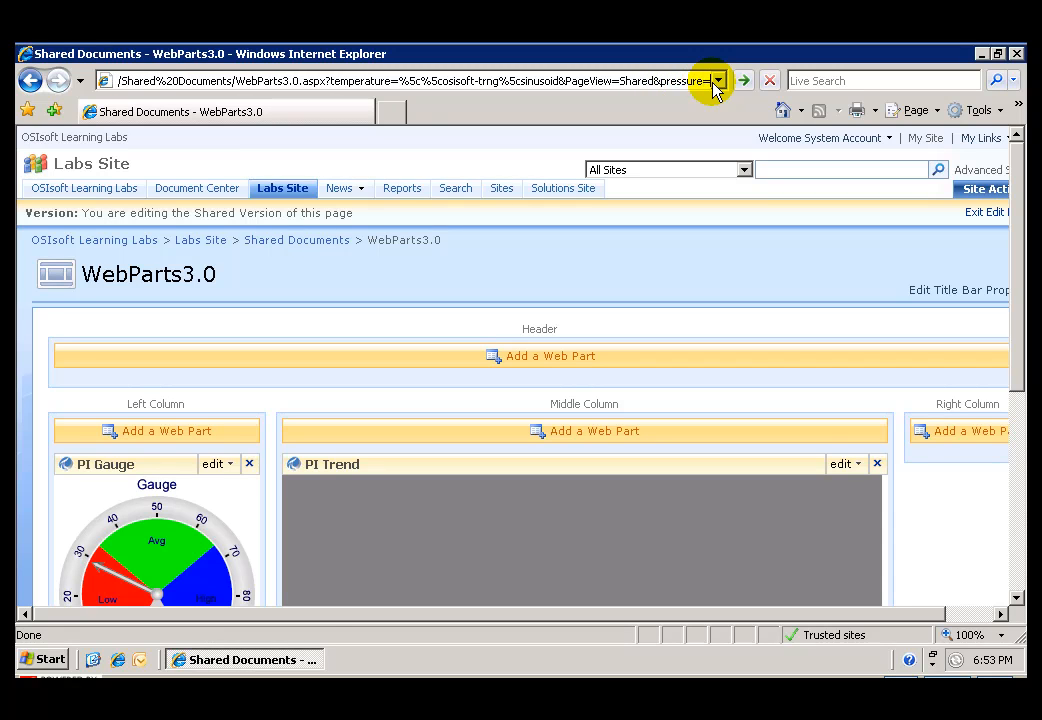
pyautogui.write('\\\\osisoft')
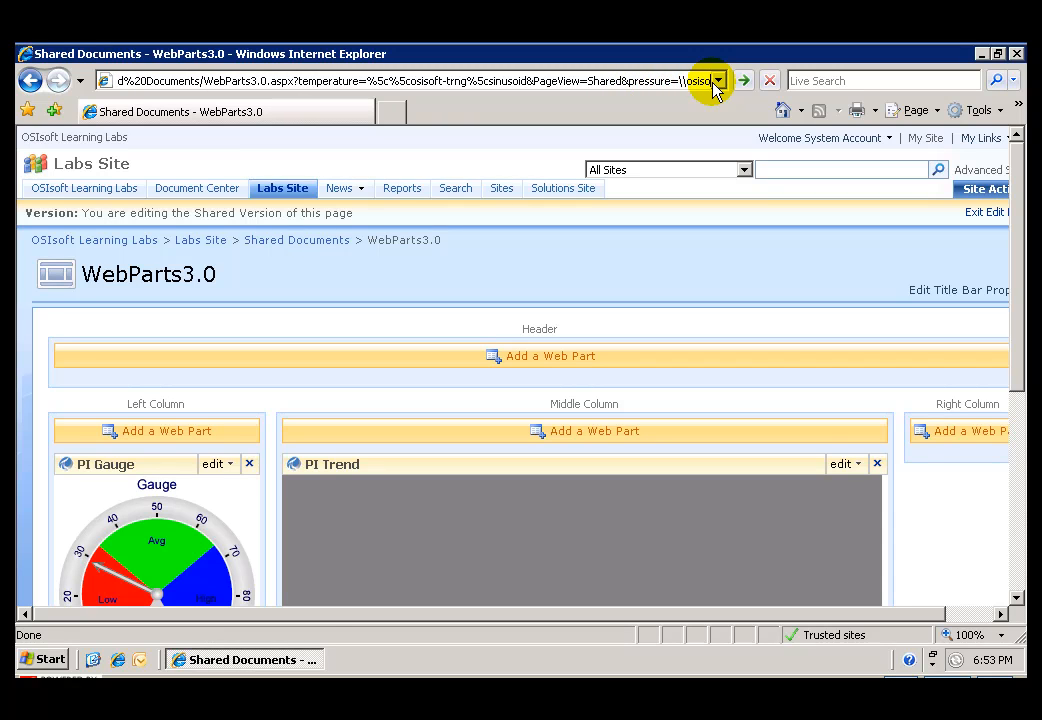
pyautogui.write('-trng')
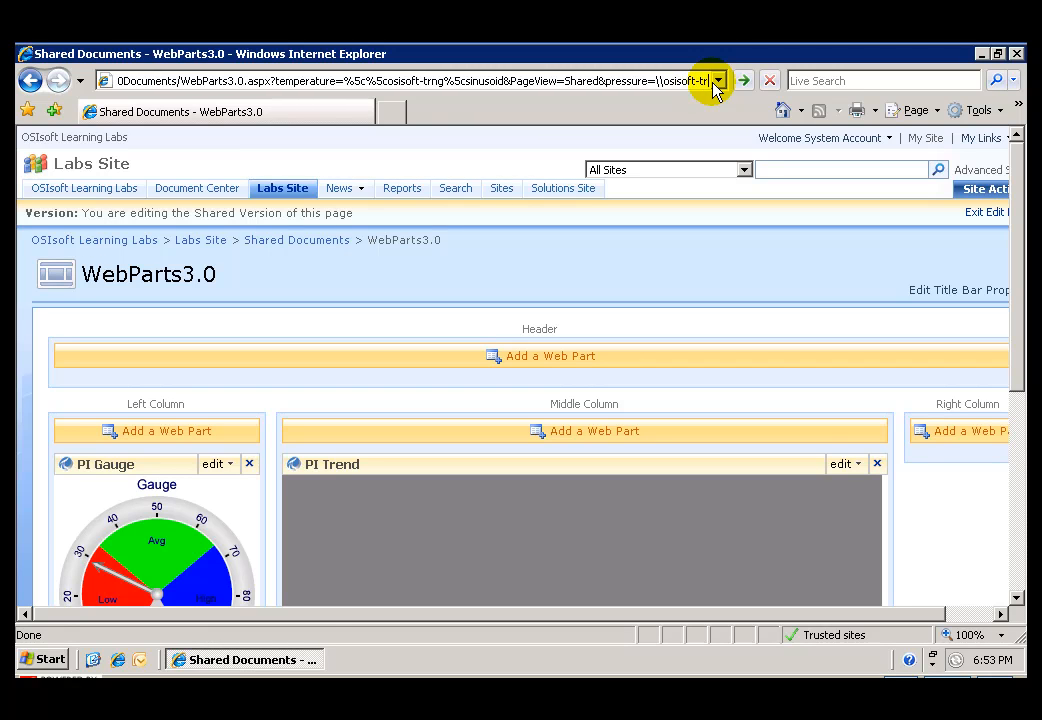
pyautogui.write('\\cdt158')
pyautogui.press('Return')
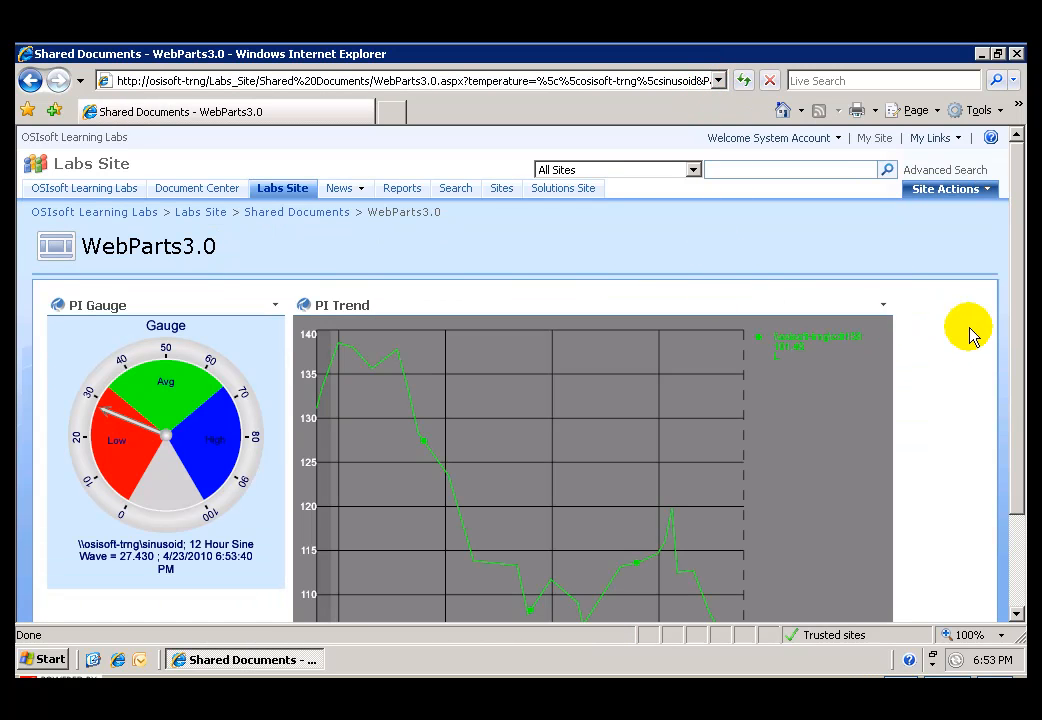
# - Put the WebParts3.0 page in edit mode and add the PI Graphic web part to the Footer zone
pyautogui.scroll(-1, 1016, 356)
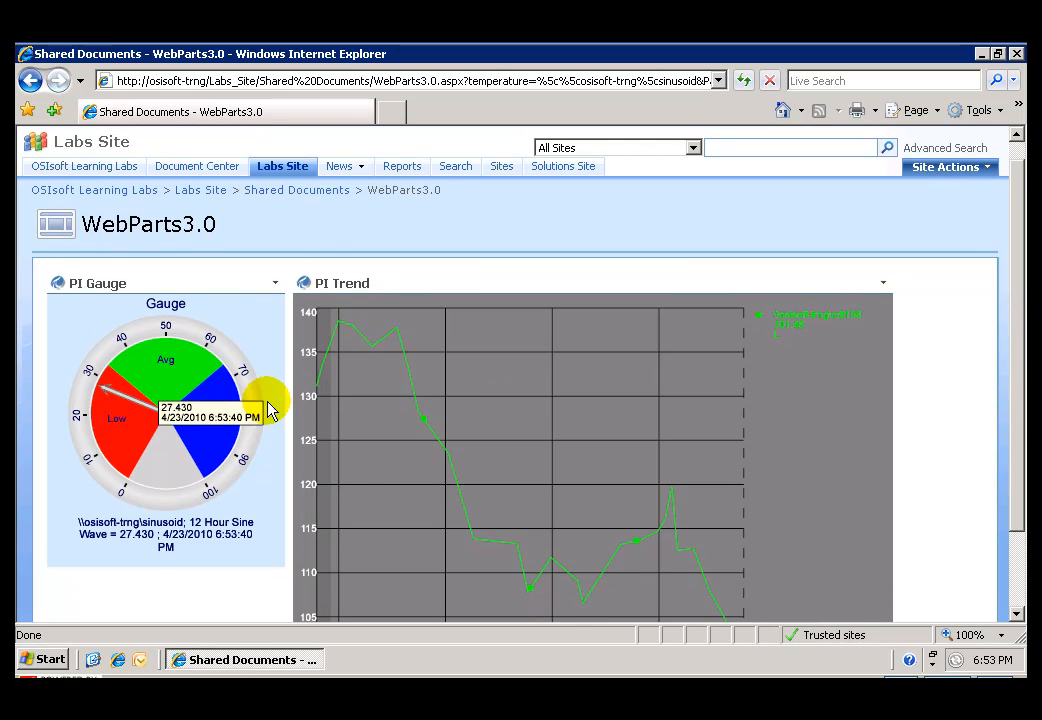
pyautogui.click(1017, 590)
pyautogui.click(1017, 205)
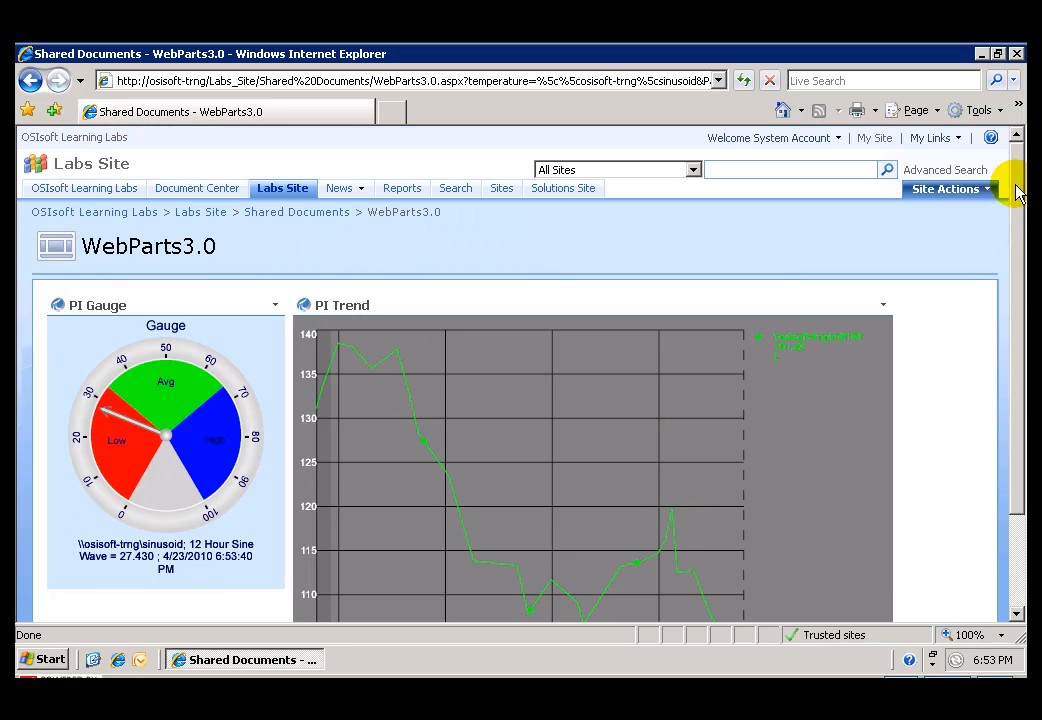
pyautogui.click(967, 197)
pyautogui.click(780, 262)
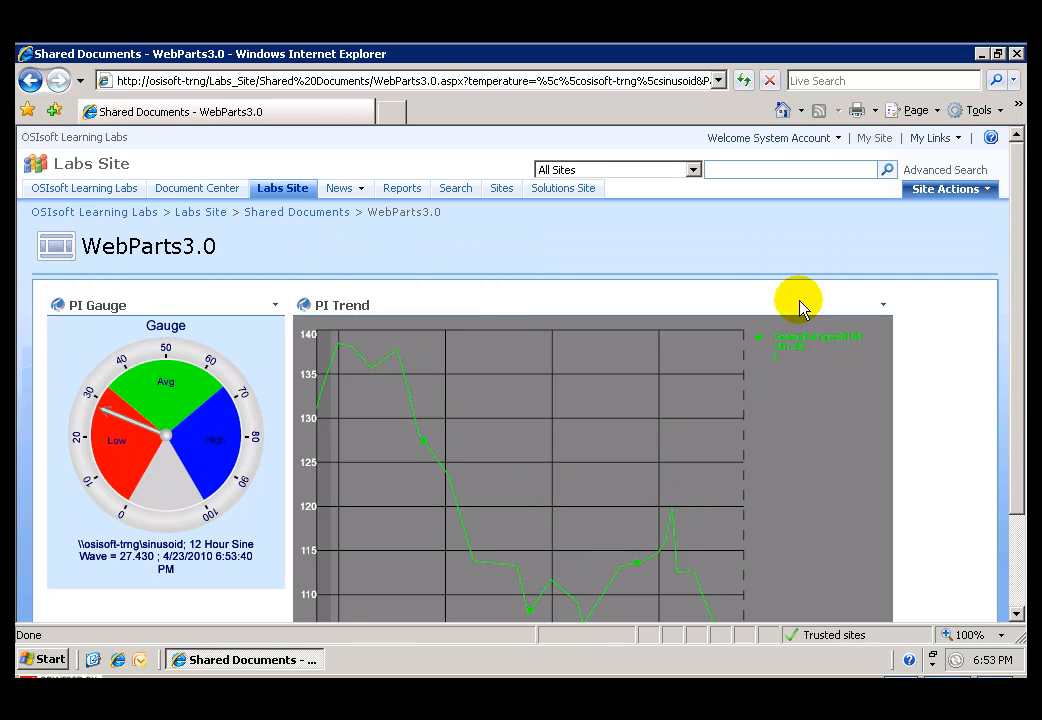
pyautogui.click(1017, 517)
pyautogui.click(549, 550)
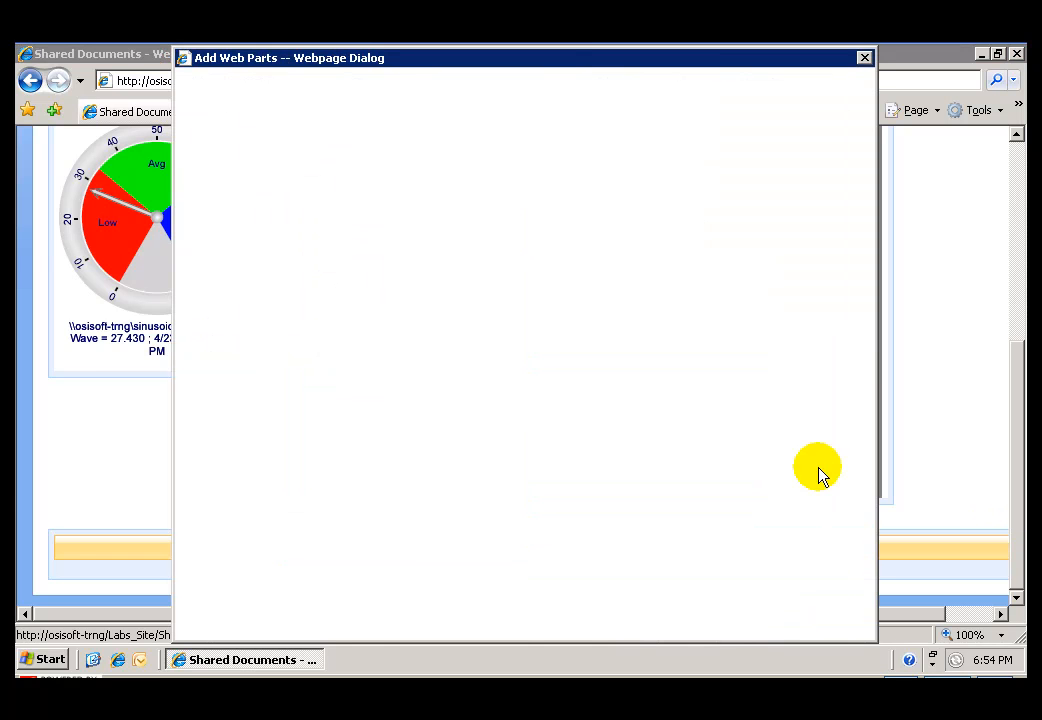
pyautogui.moveTo(848, 188); pyautogui.dragTo(852, 430)
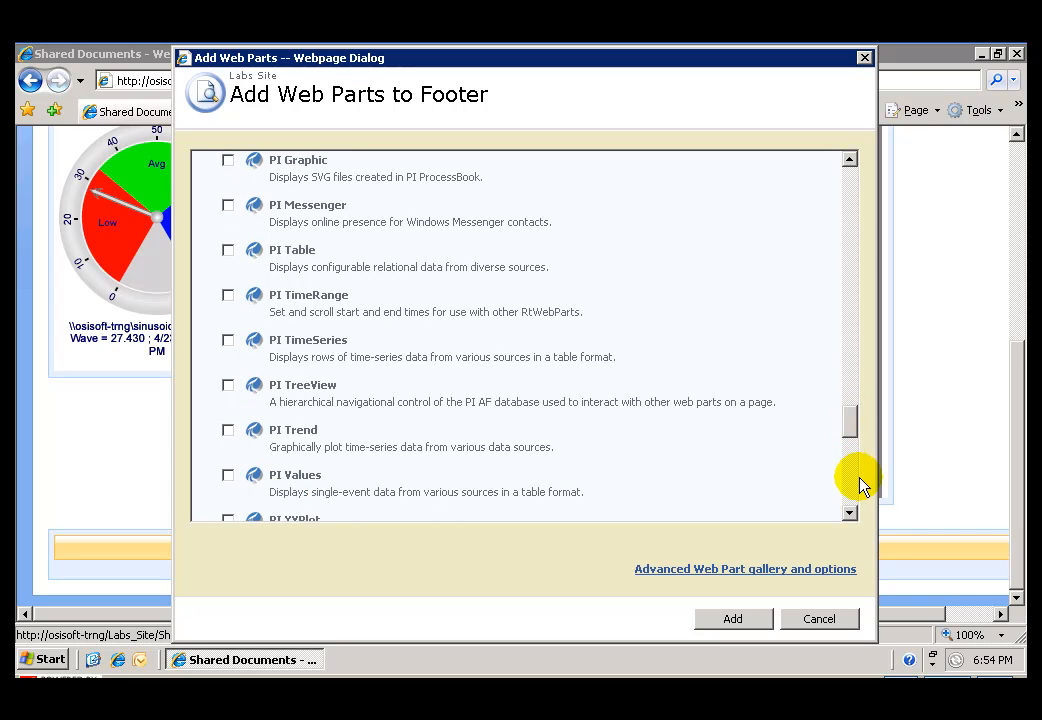
pyautogui.click(228, 160)
pyautogui.click(731, 617)
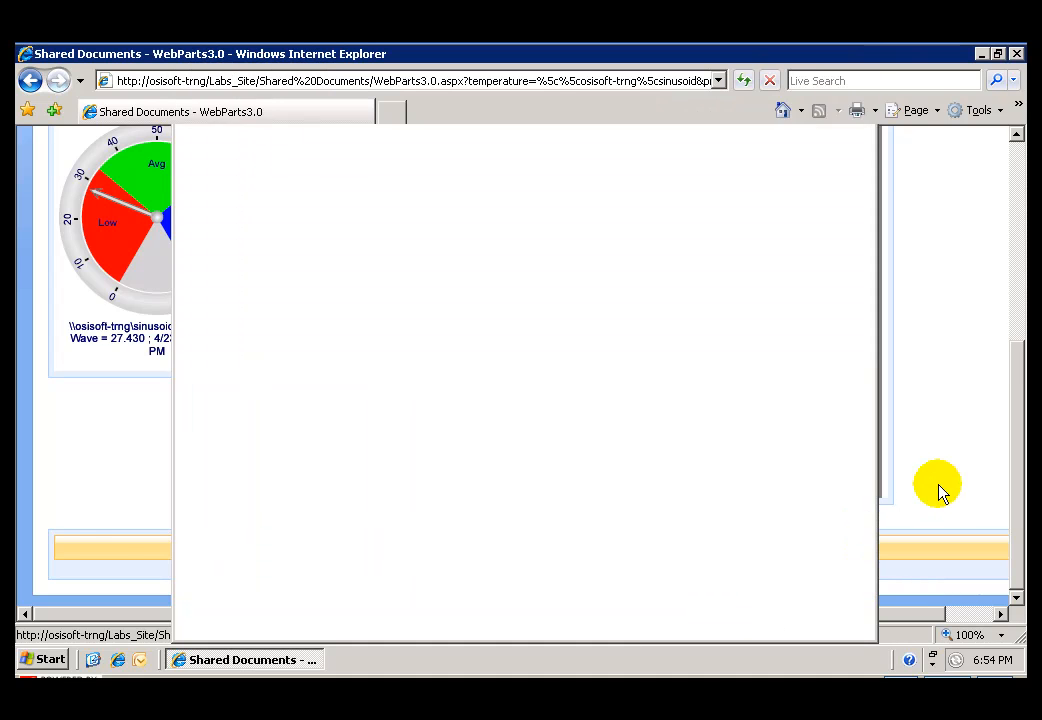
pyautogui.scroll(-5, 1017, 560)
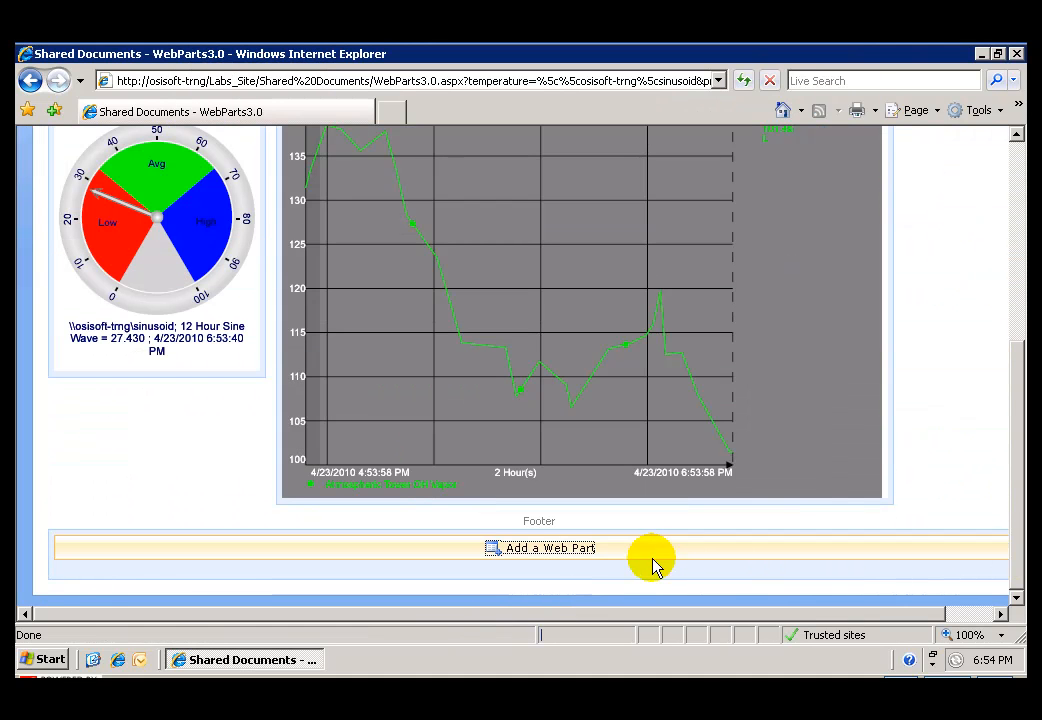
pyautogui.click(705, 552)
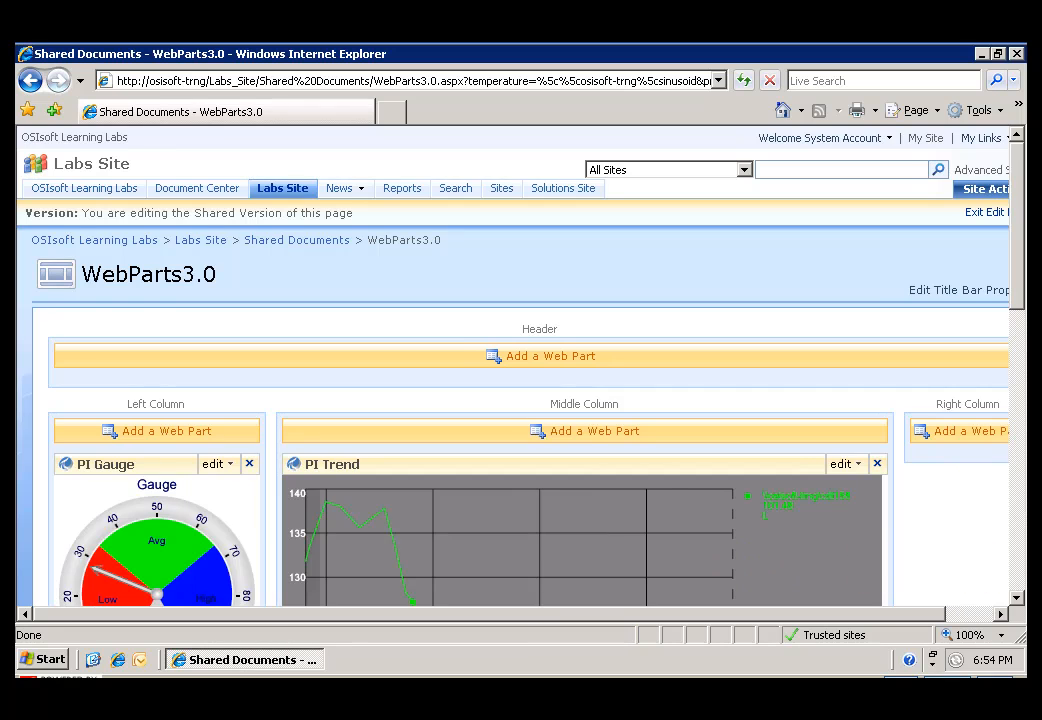
# - Choose a file from Labs_Site as the PI Graphic web part's selected file and save the web part's settings
pyautogui.scroll(-5, 1016, 570)
pyautogui.click(982, 538)
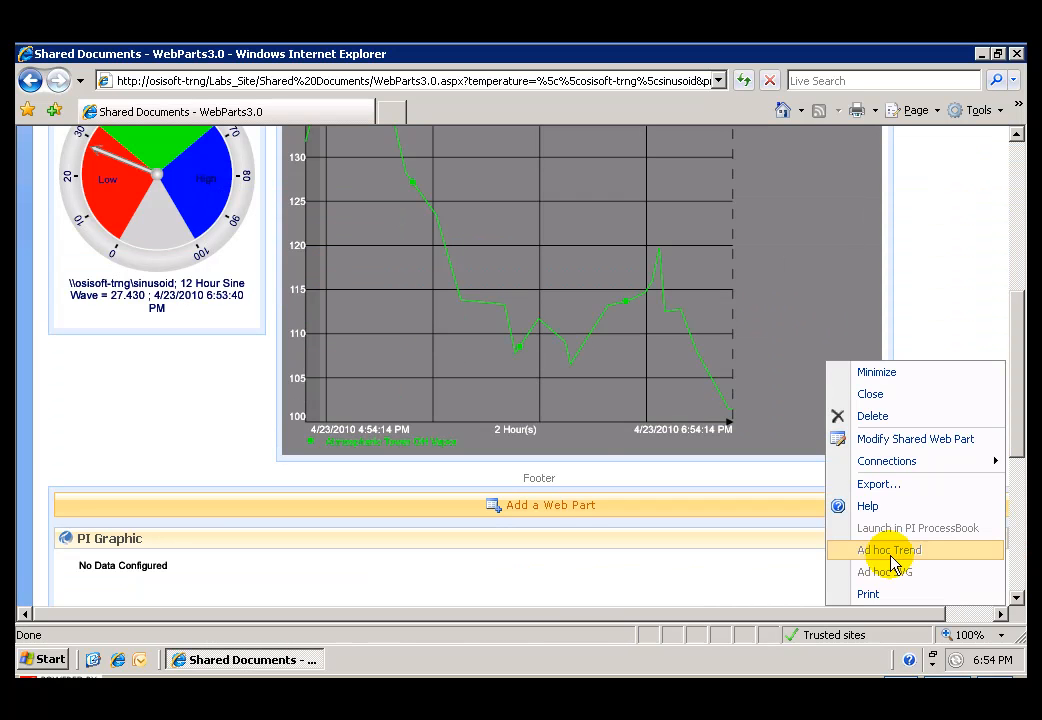
pyautogui.click(893, 450)
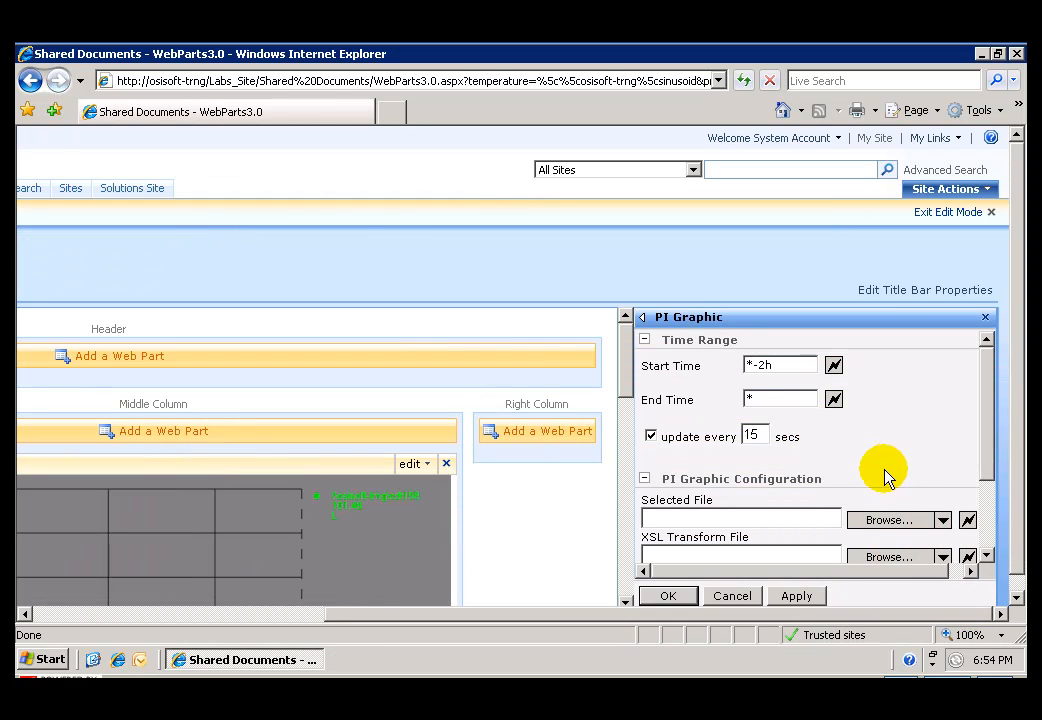
pyautogui.click(880, 520)
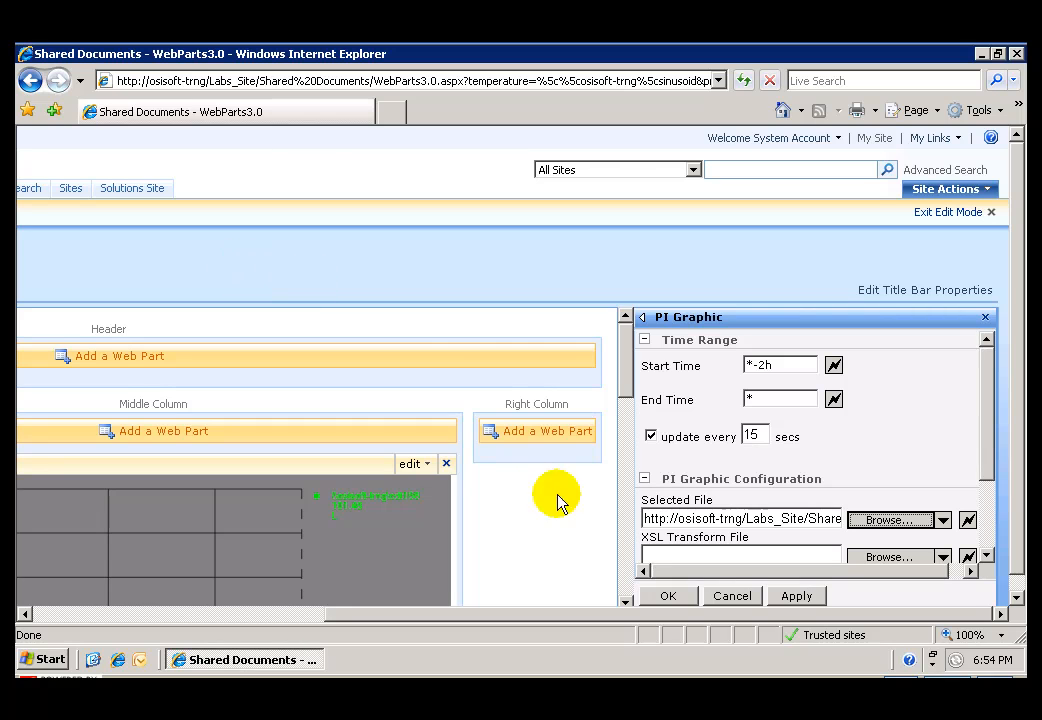
pyautogui.click(668, 596)
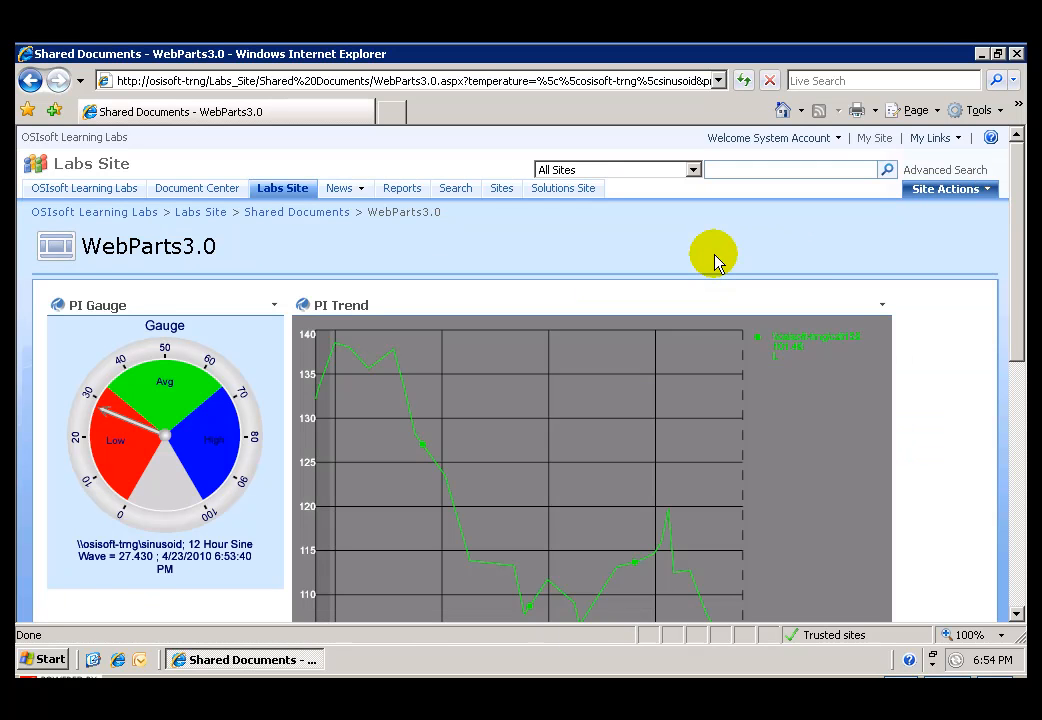
# - Review the WebParts3.0 page, and open the Solution_HVAC page from the Solutions Site to examine its web parts
pyautogui.moveTo(1016, 279); pyautogui.dragTo(1016, 419)
pyautogui.scroll(4, 520, 380)
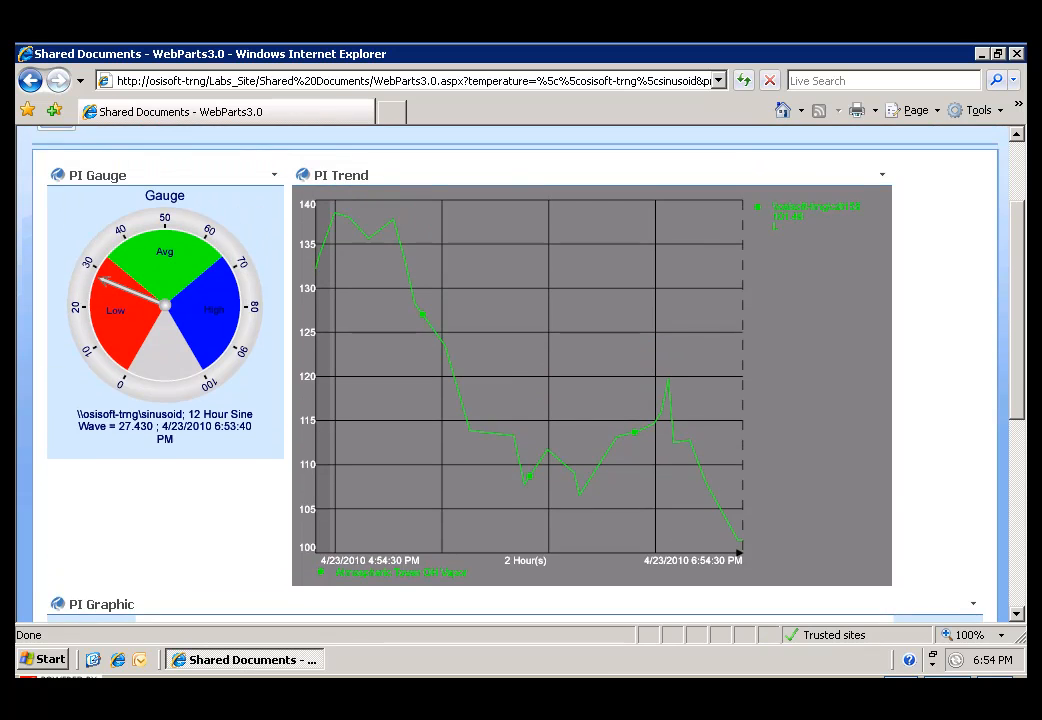
pyautogui.scroll(2, 630, 470)
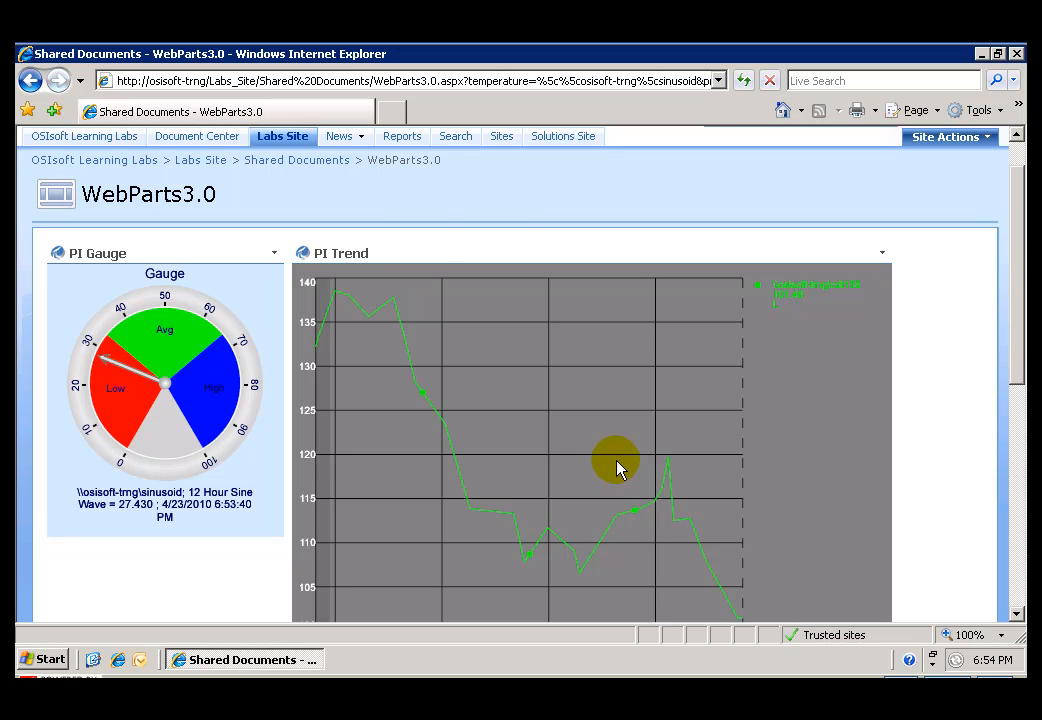
pyautogui.click(564, 138)
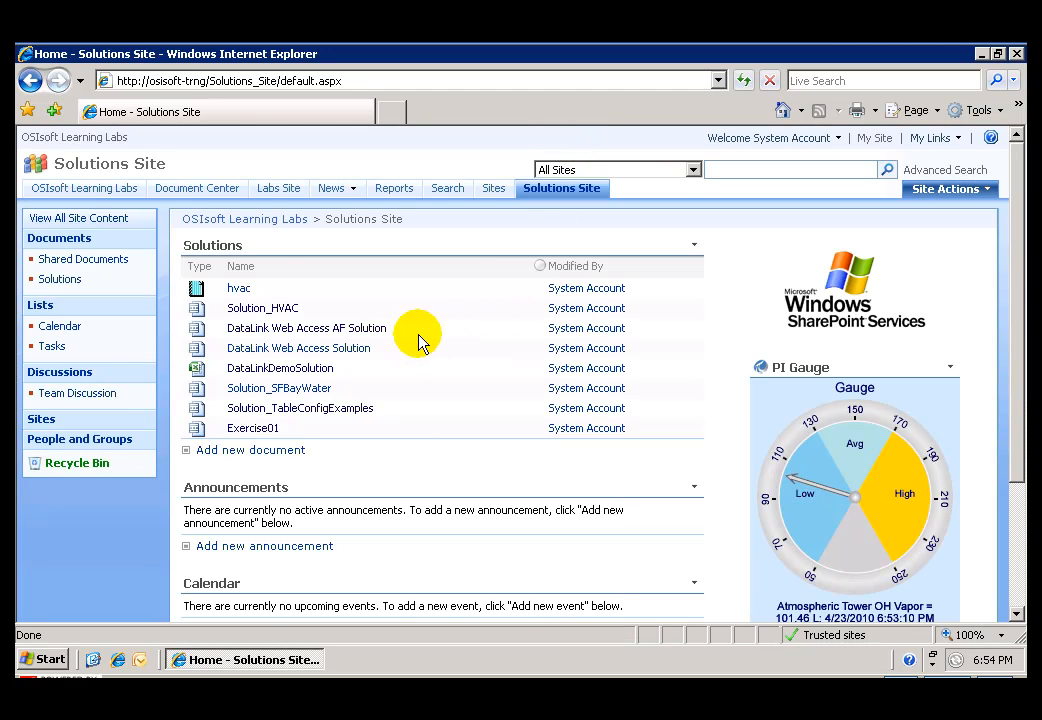
pyautogui.click(290, 309)
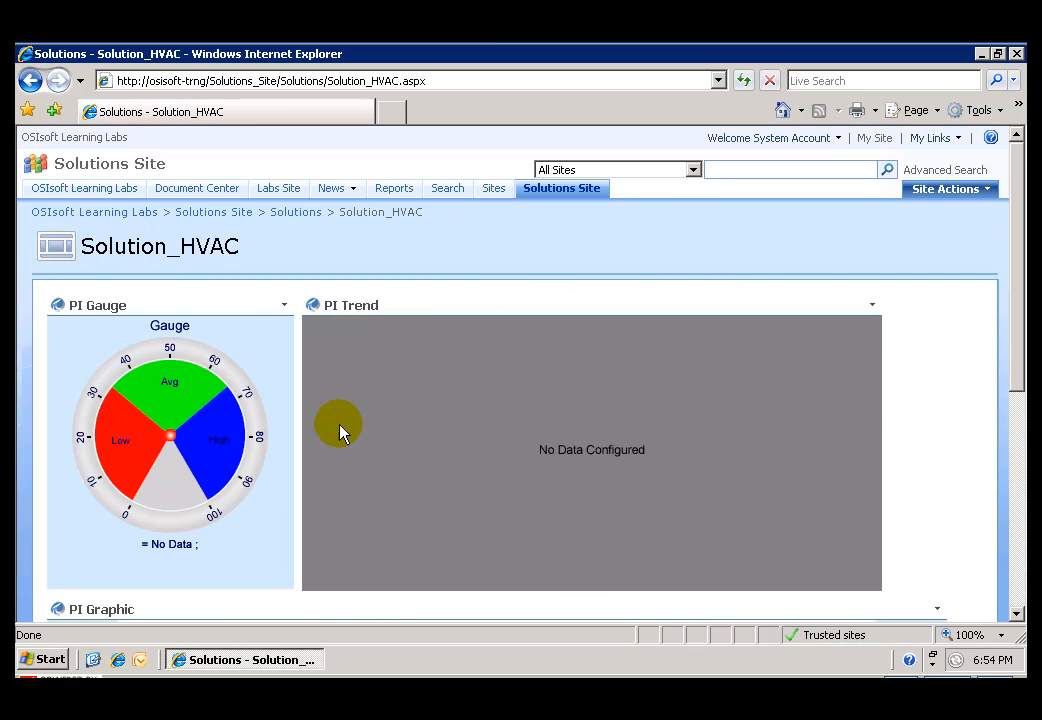
pyautogui.moveTo(1016, 314)
pyautogui.mouseDown()
pyautogui.moveTo(1016, 407)
pyautogui.moveTo(1016, 326)
pyautogui.mouseUp()
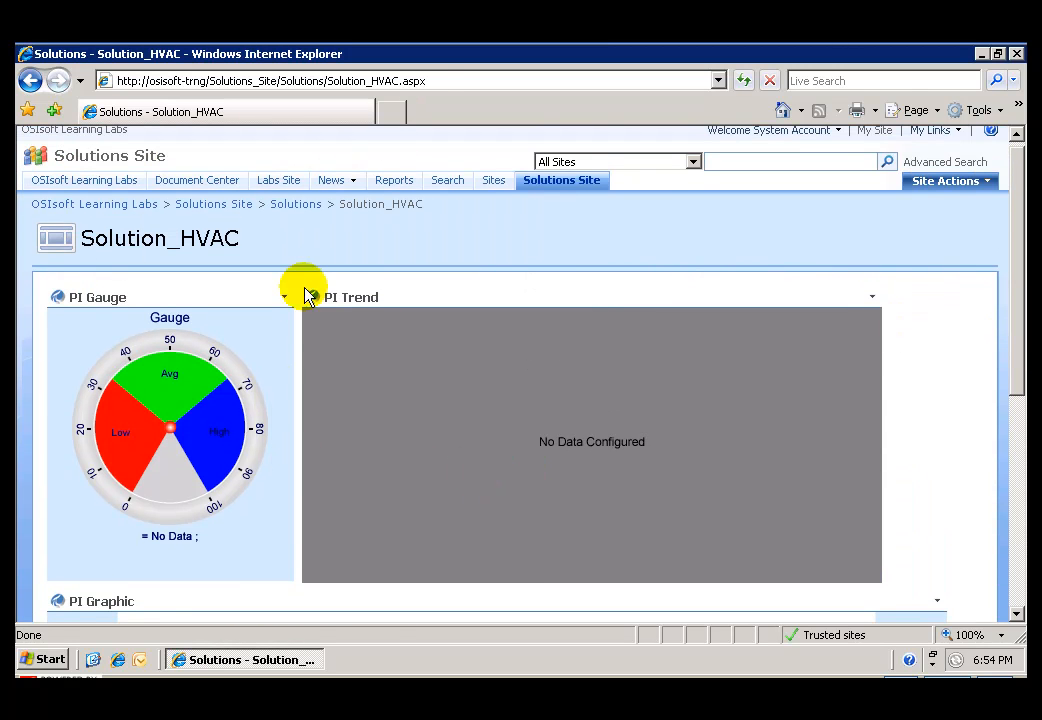
pyautogui.moveTo(183, 455)
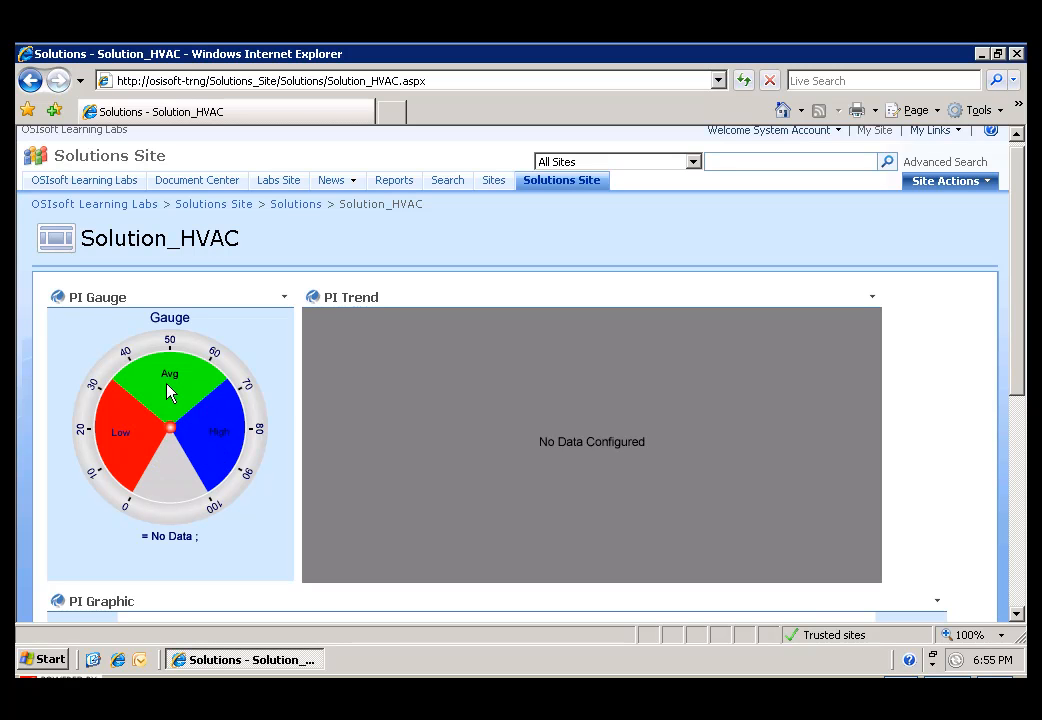
# - In Windows Explorer, browse to C:\Labs\06 Web Clients\01 New Features of PI WebParts 3.0 and open HVACmonitoring.xlsx in Excel
pyautogui.click(38, 659)
pyautogui.press('Escape')
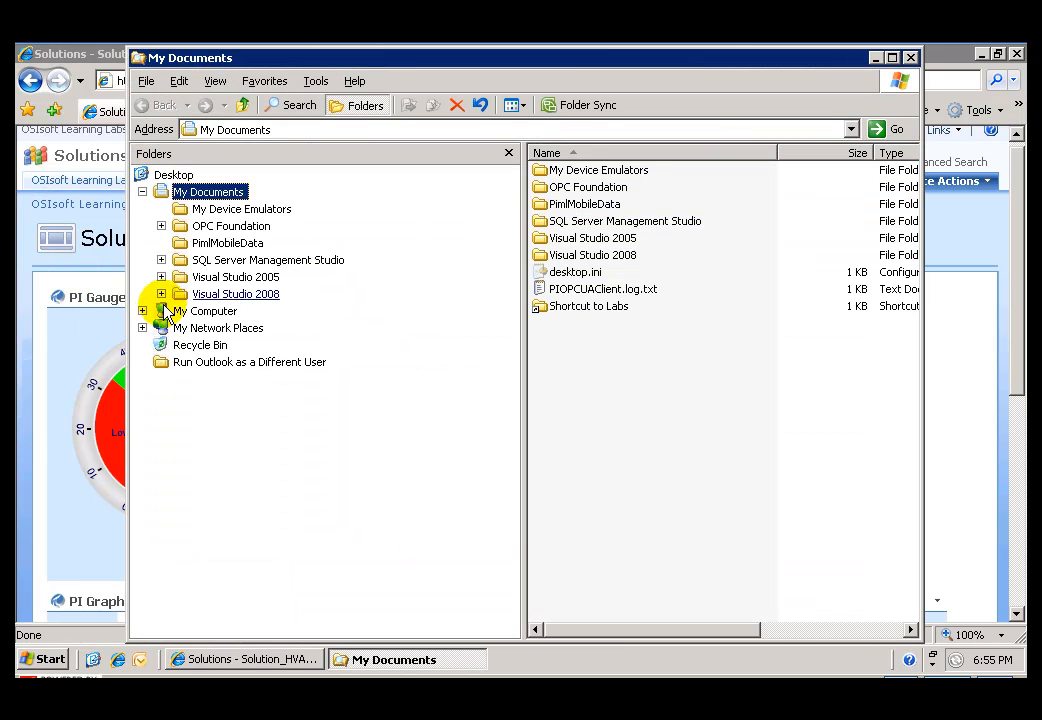
pyautogui.click(143, 311)
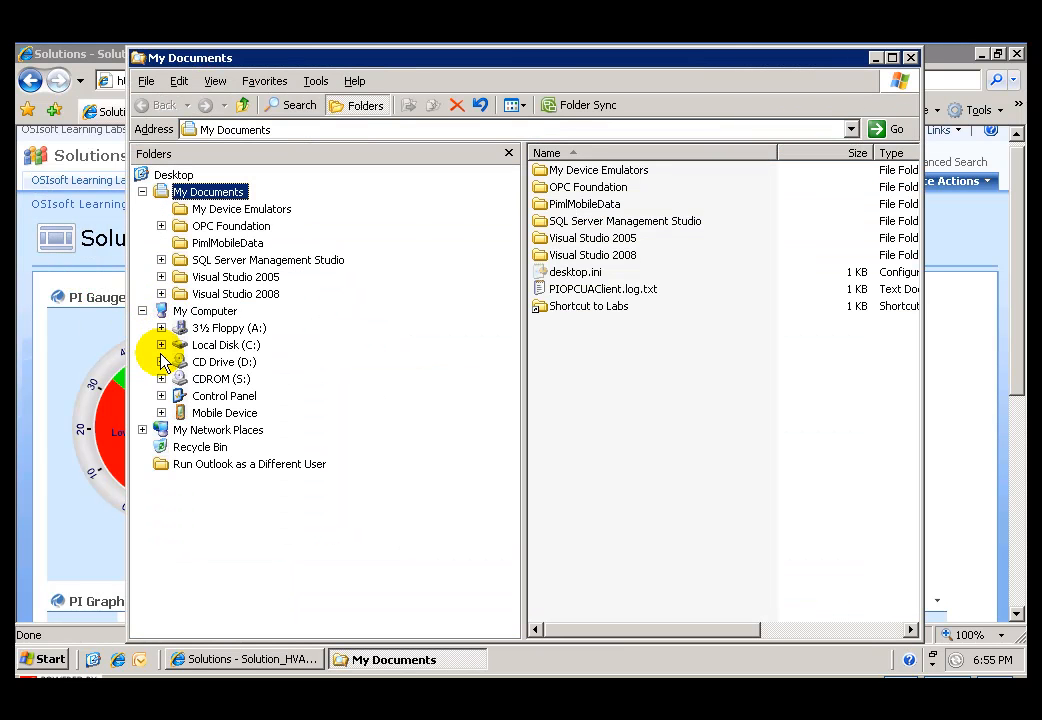
pyautogui.click(161, 344)
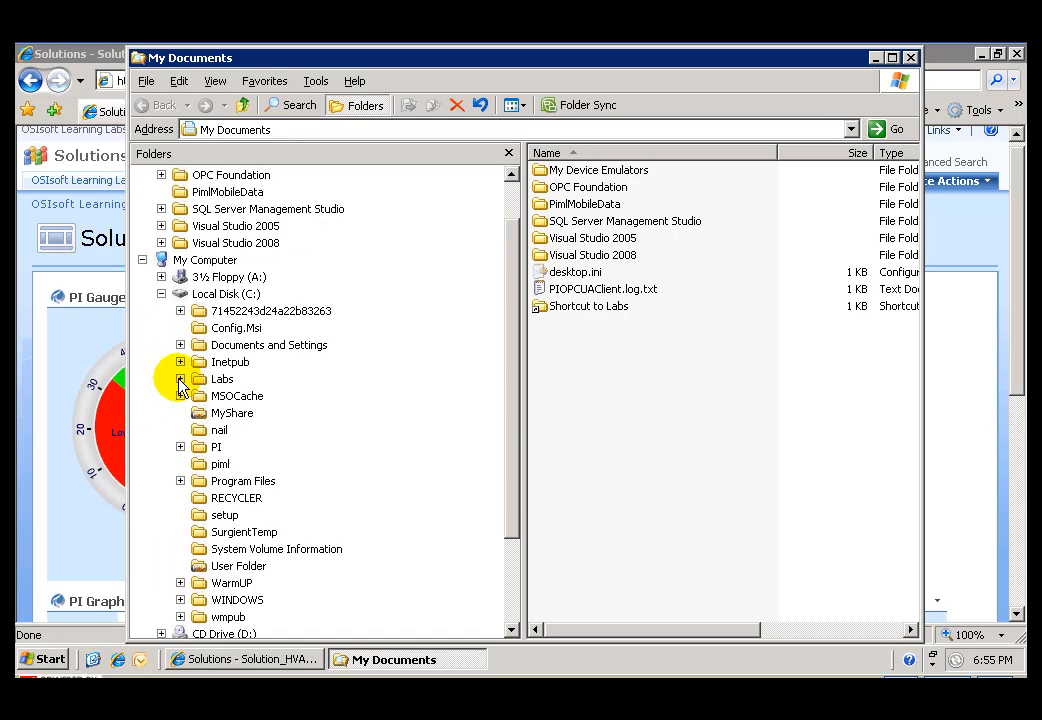
pyautogui.click(180, 379)
pyautogui.click(200, 464)
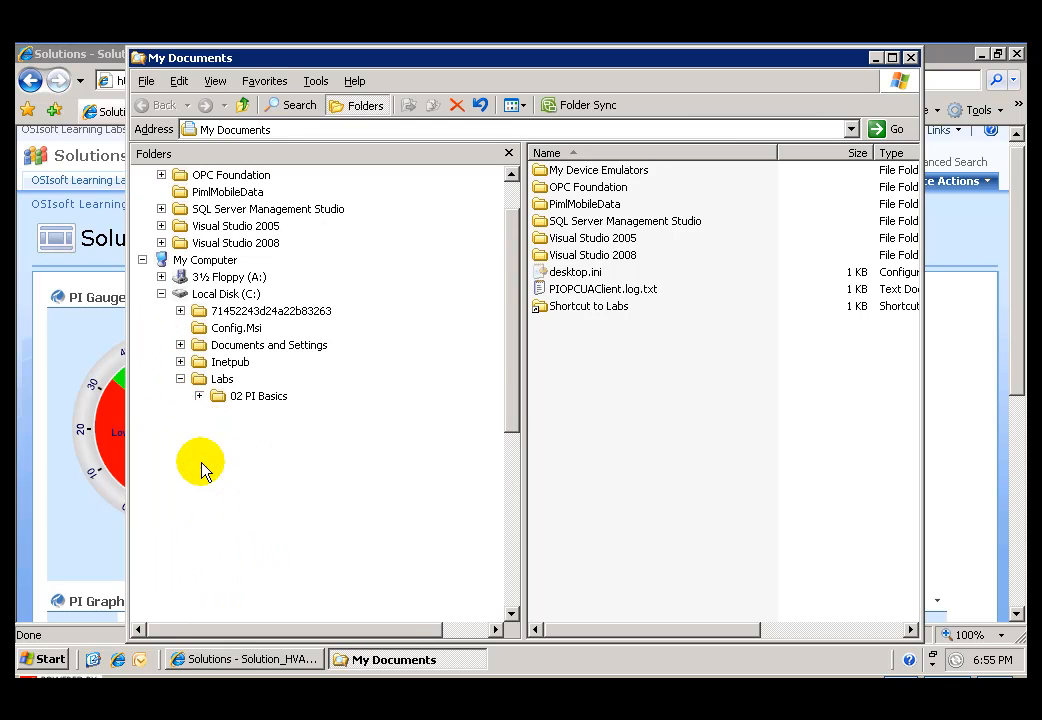
pyautogui.click(287, 484)
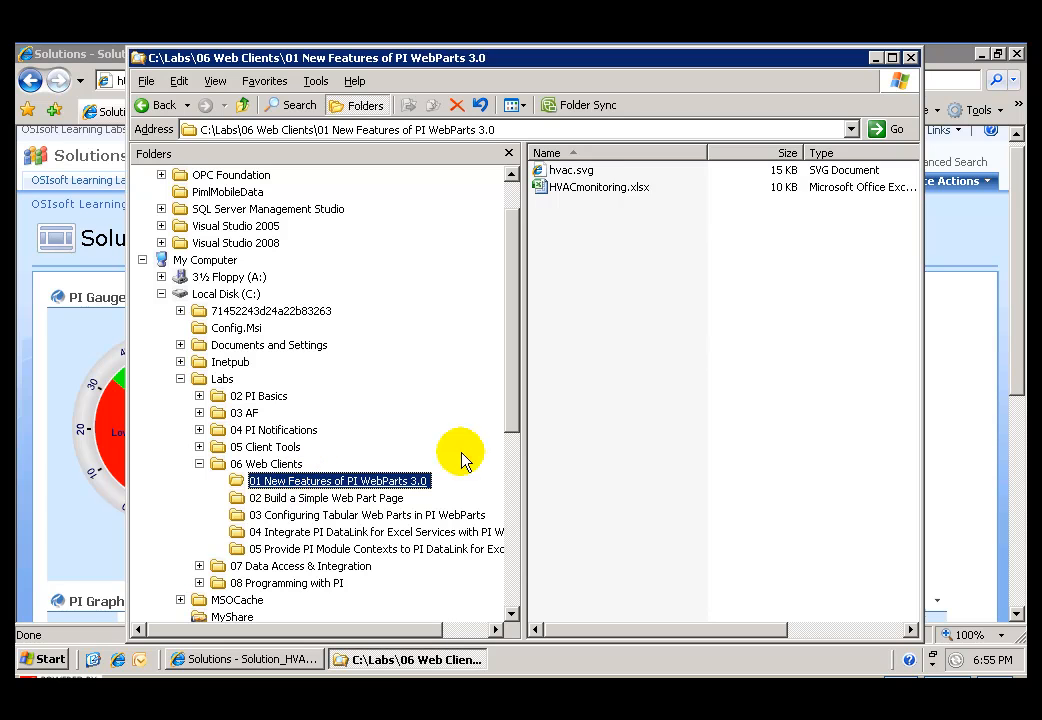
pyautogui.click(590, 190)
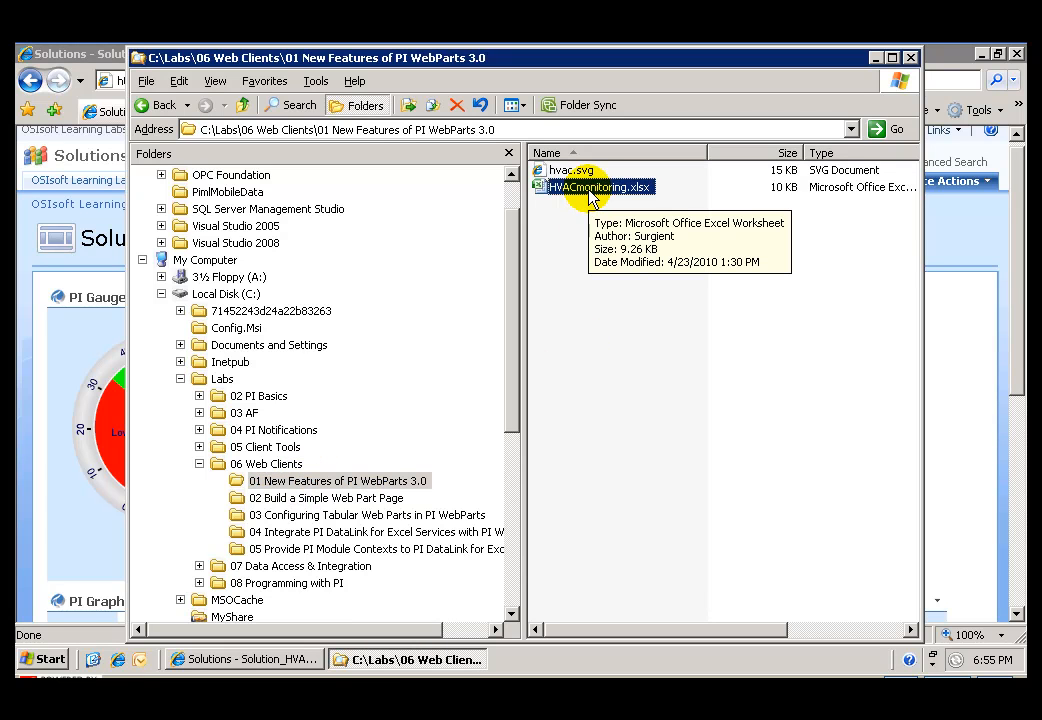
pyautogui.doubleClick(590, 190)
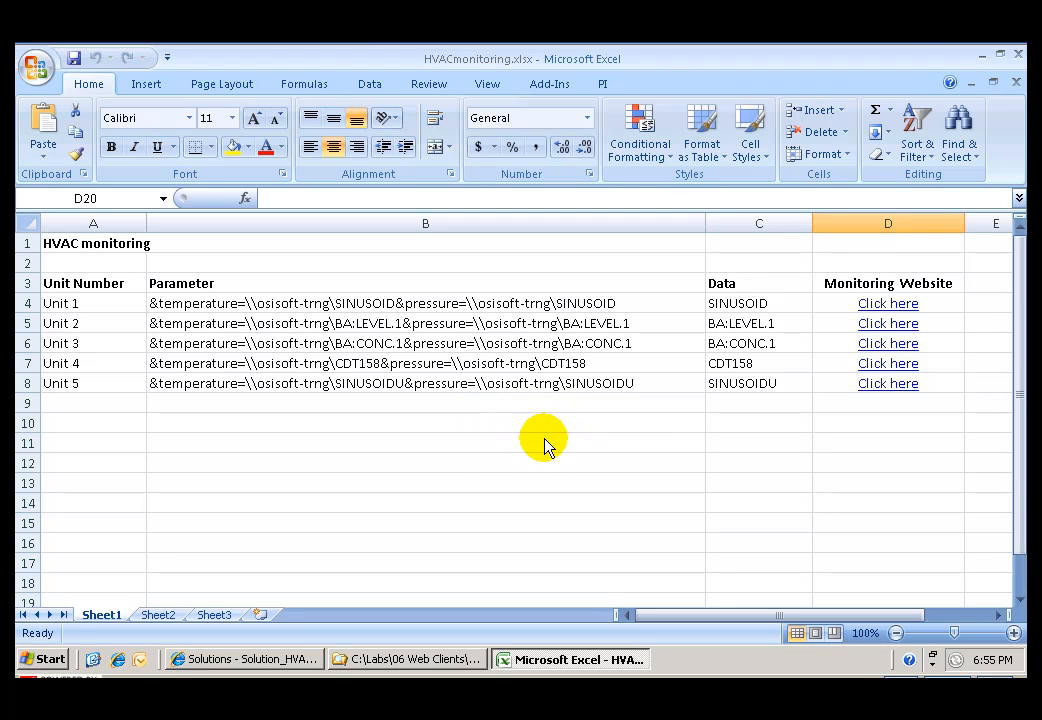
# - Examine the CONCATENATE formula in cell B4 that builds Unit 1's temperature and pressure parameter string
pyautogui.click(232, 306)
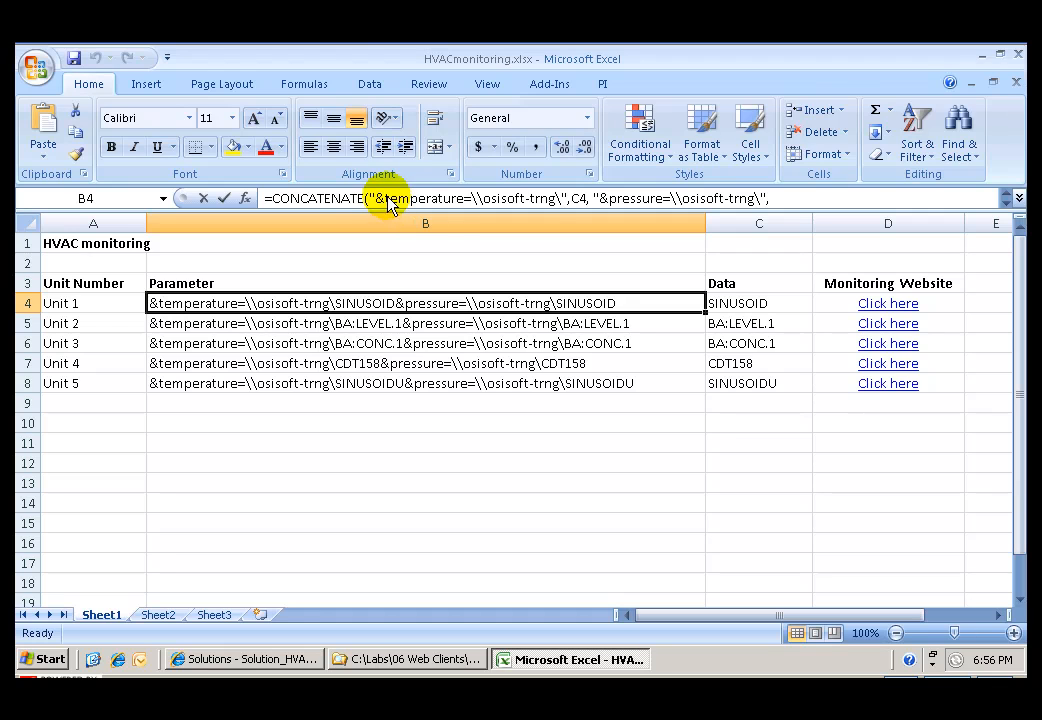
pyautogui.click(430, 199)
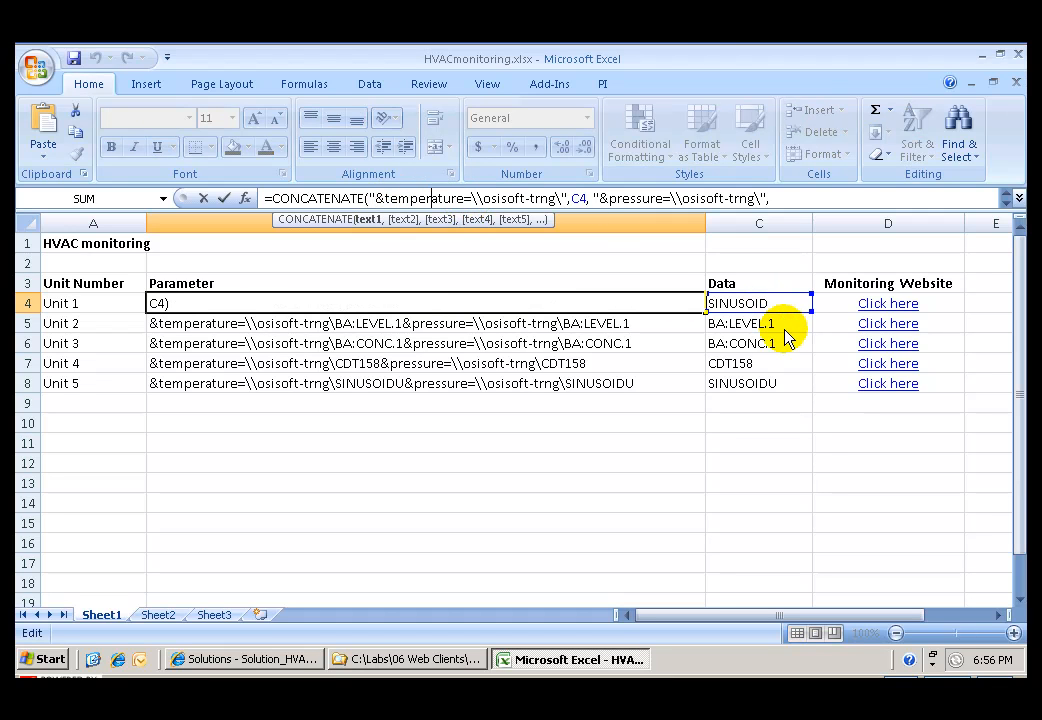
pyautogui.press('Return')
# - Set Unit 1's Data value in cell C4 to cdt158 and check its parameter string in B4
pyautogui.click(781, 303)
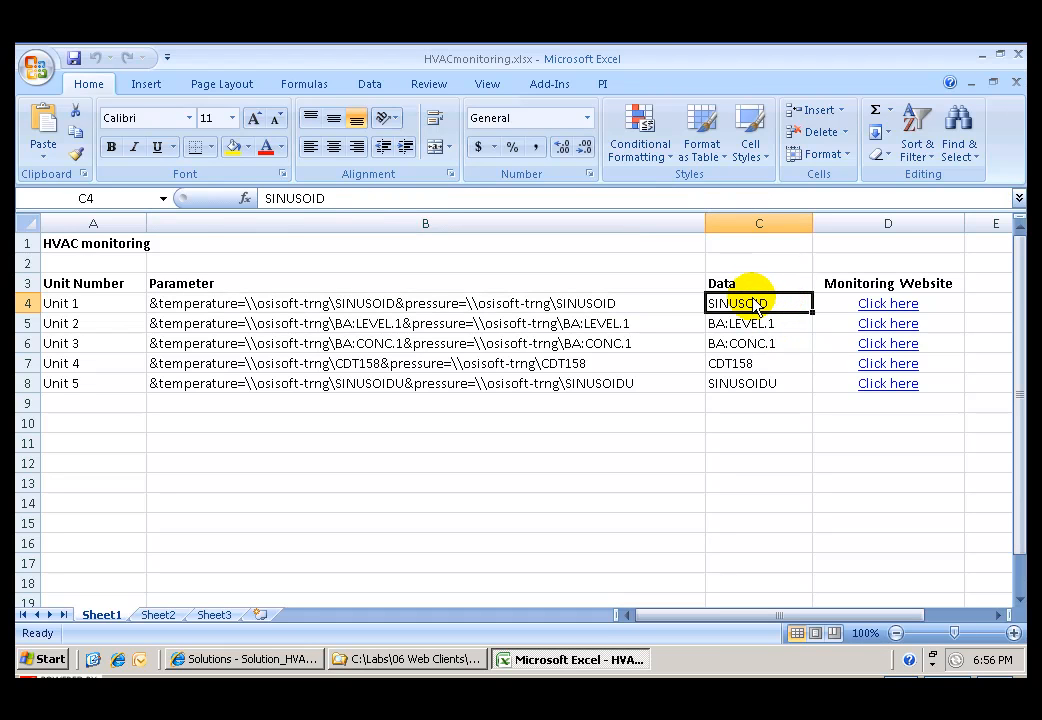
pyautogui.write('cdt158')
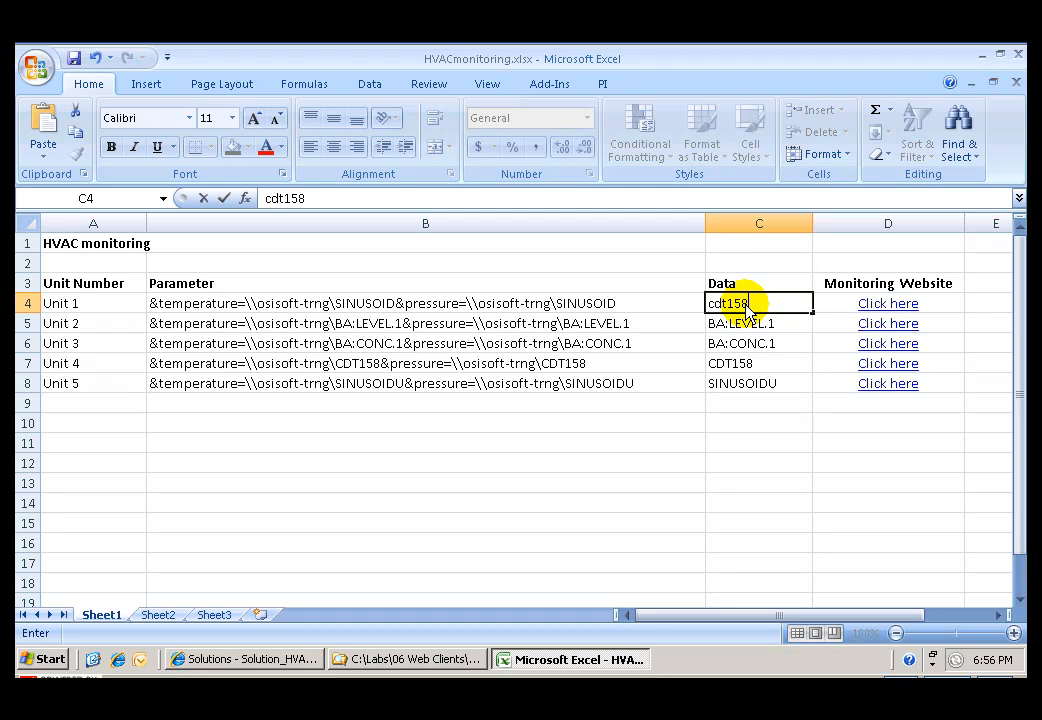
pyautogui.press('Return')
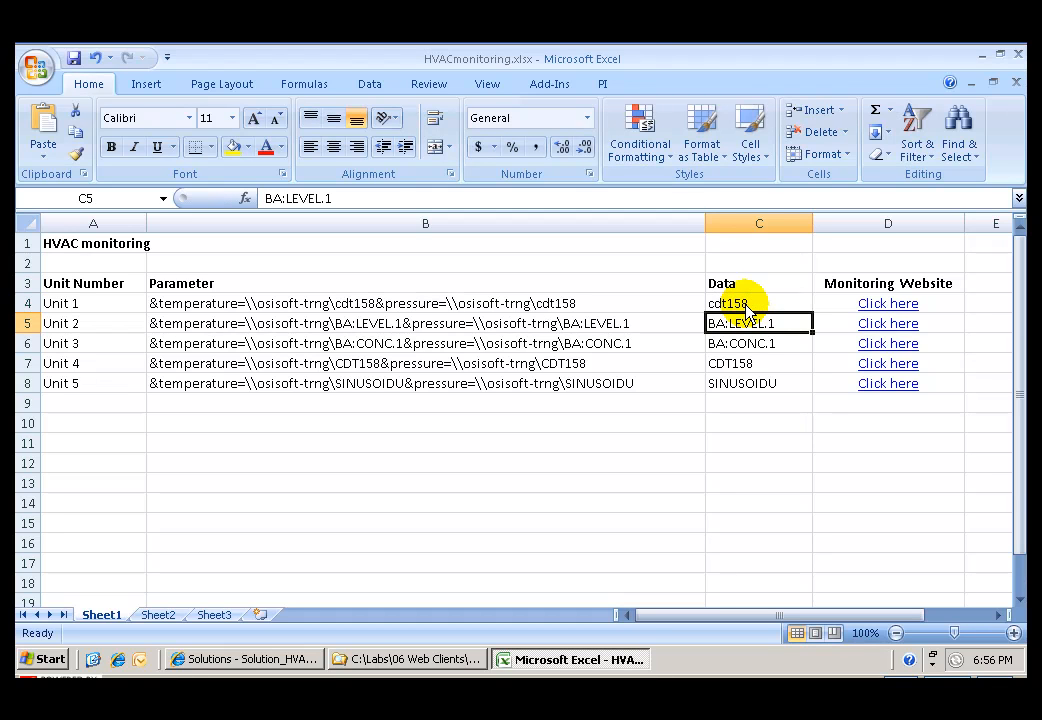
pyautogui.click(244, 304)
# - Set Unit 1's Data value in cell C4 to sinusoid
pyautogui.click(731, 311)
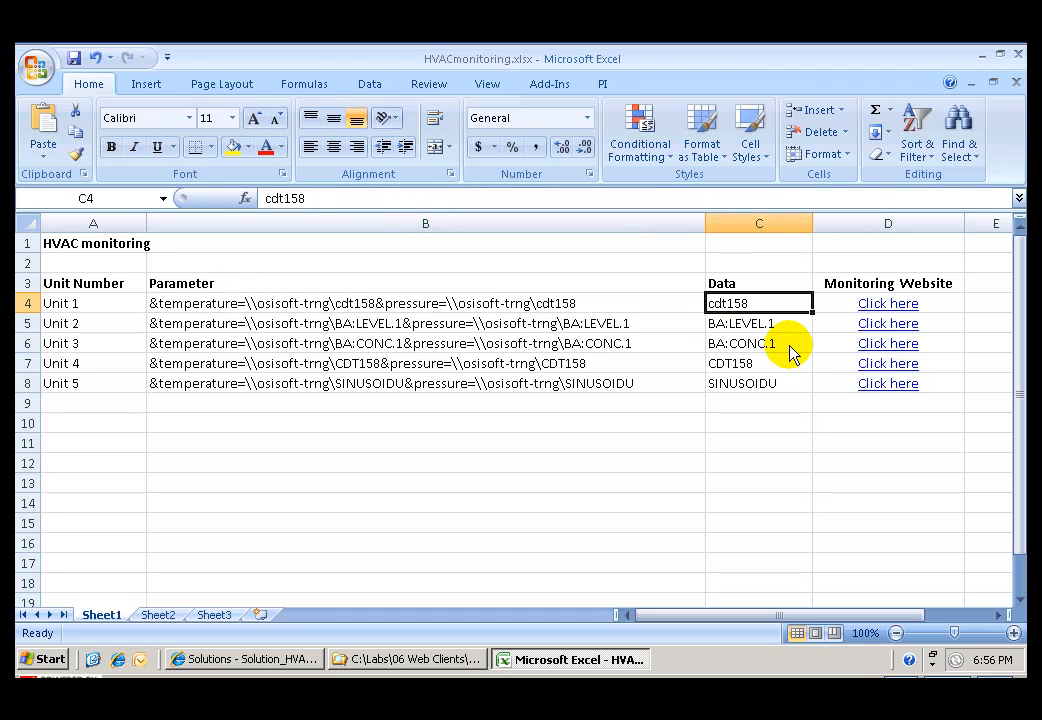
pyautogui.write('sin')
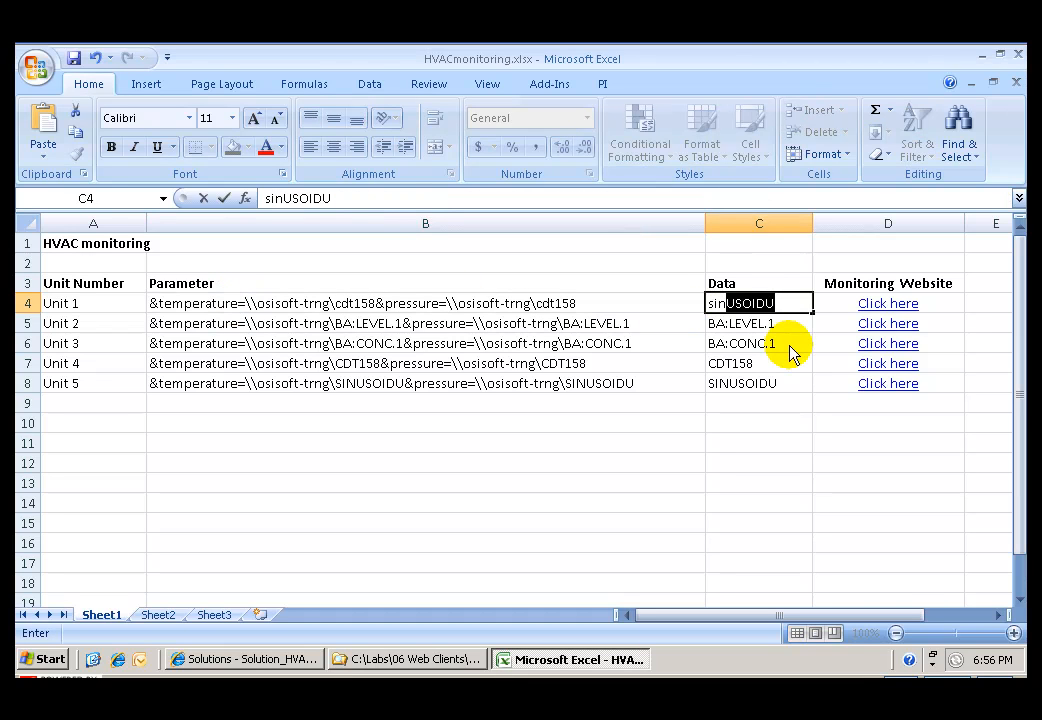
pyautogui.write('ud')
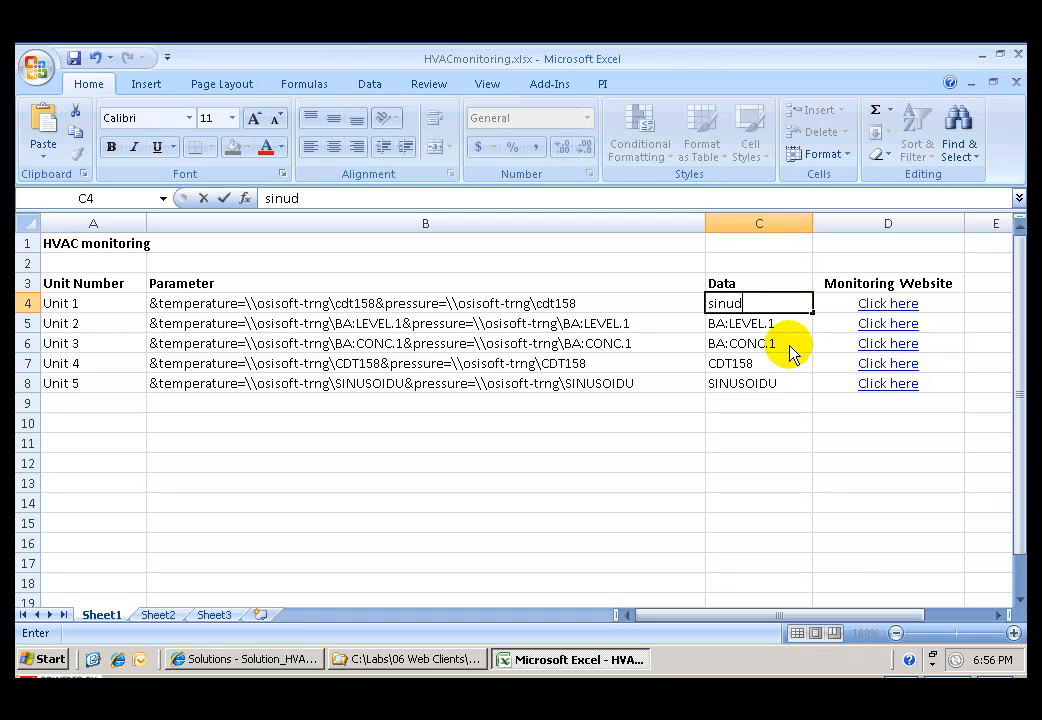
pyautogui.press('BackSpace')
pyautogui.write('soi')
pyautogui.press('Delete')
pyautogui.press('Return')
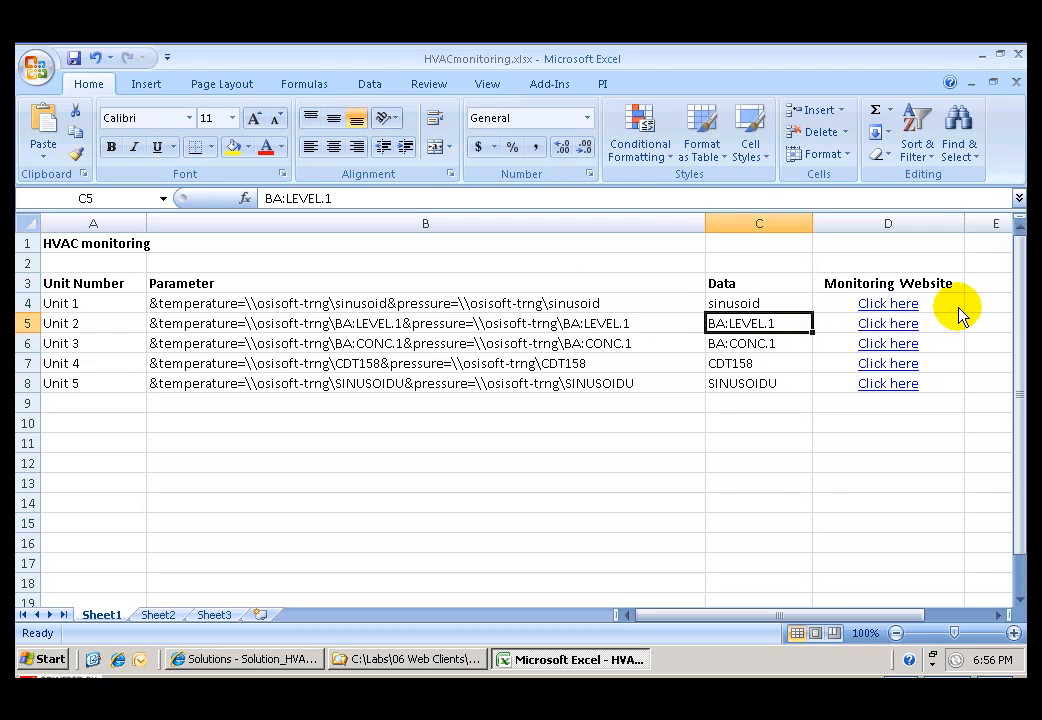
# - Inspect the HYPERLINK formula in cell D4 and follow Unit 1's link to view its Solution_HVAC page
pyautogui.press('Right')
pyautogui.press('Up')
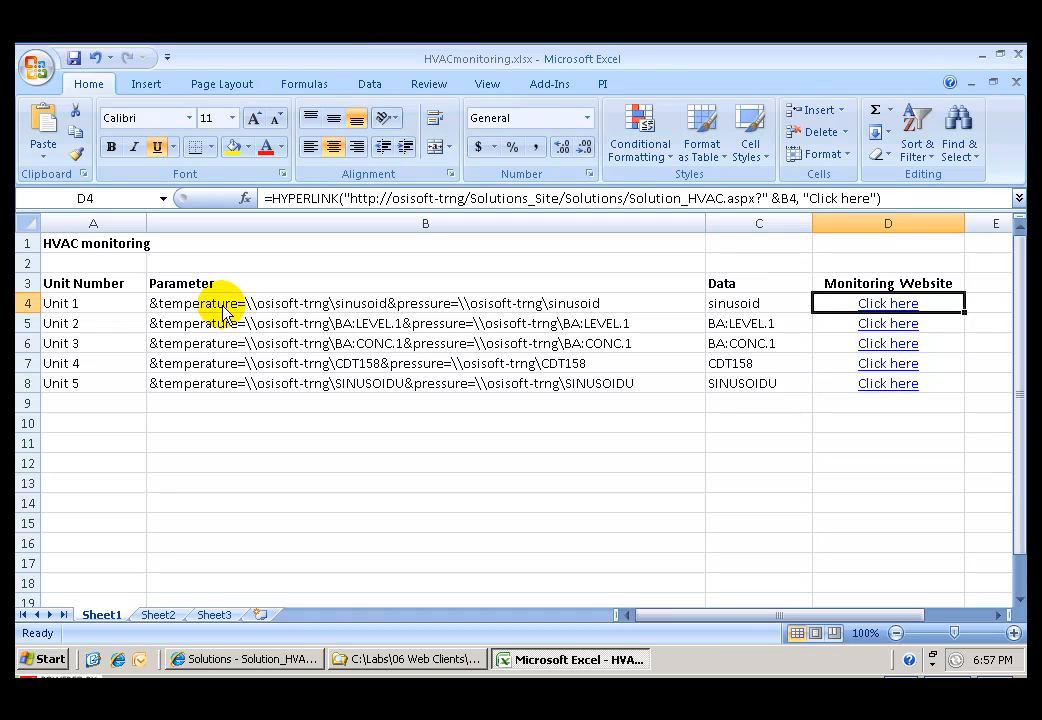
pyautogui.click(890, 304)
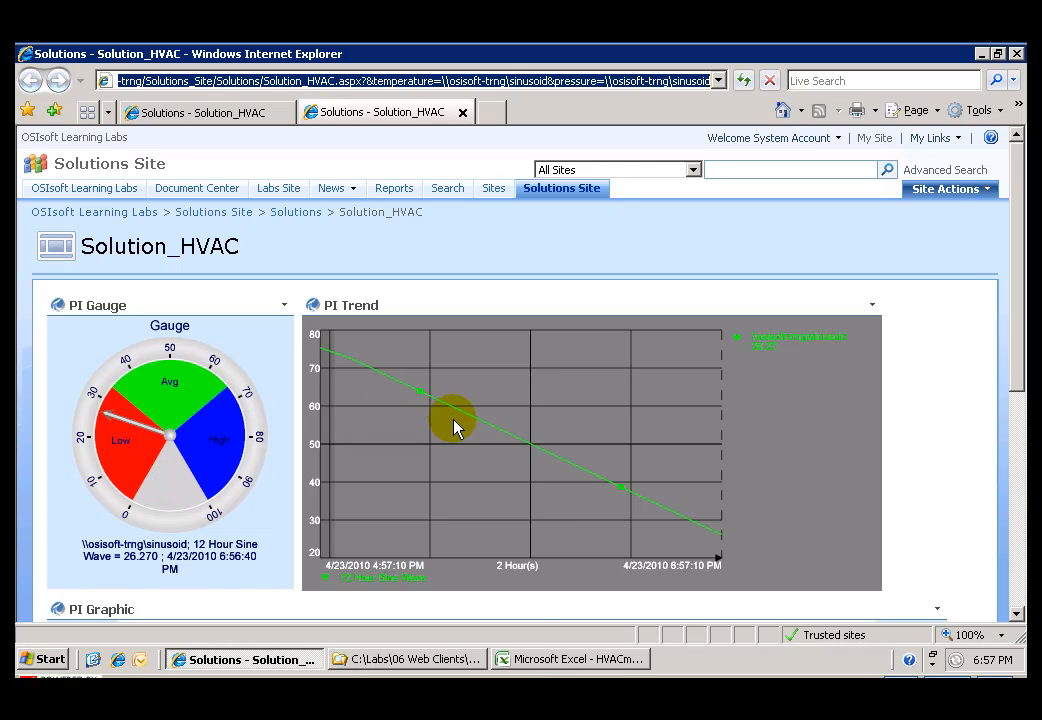
# - Return to the HVACmonitoring workbook each time to open the monitoring links for Unit 2 and Unit 5 in the browser
pyautogui.click(542, 657)
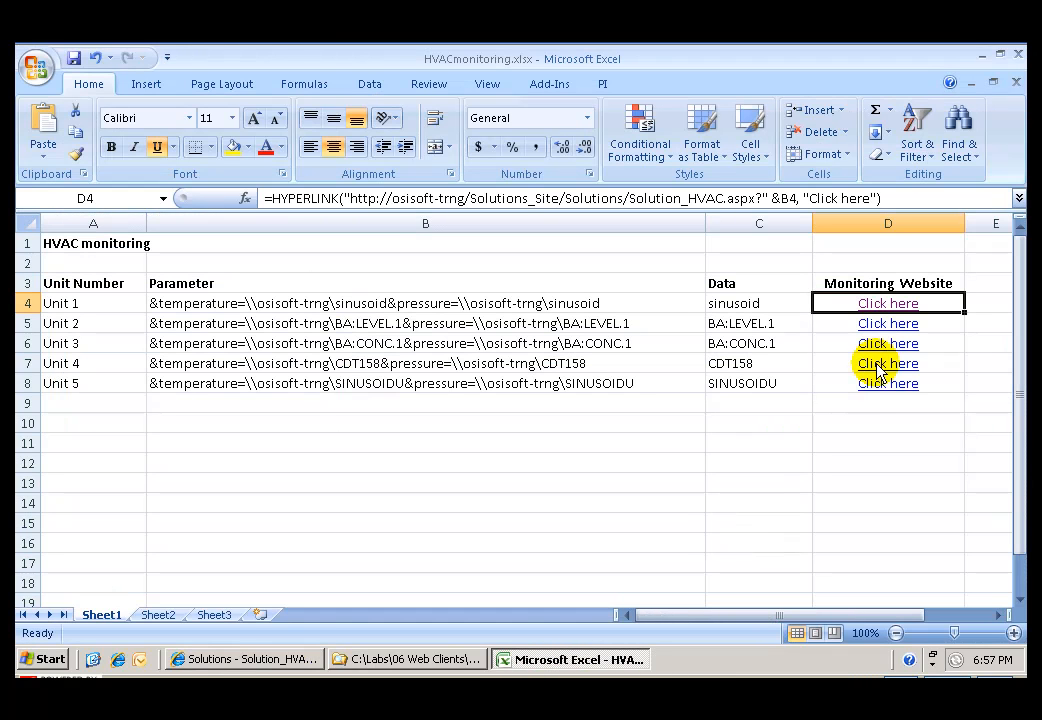
pyautogui.click(886, 325)
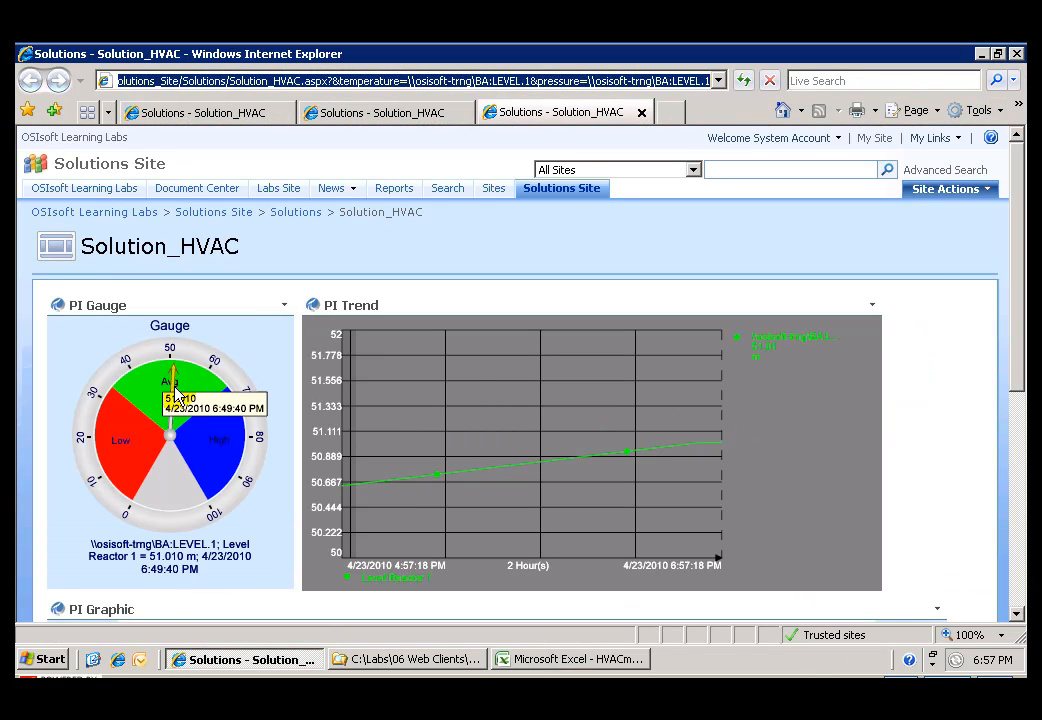
pyautogui.click(436, 662)
pyautogui.click(556, 662)
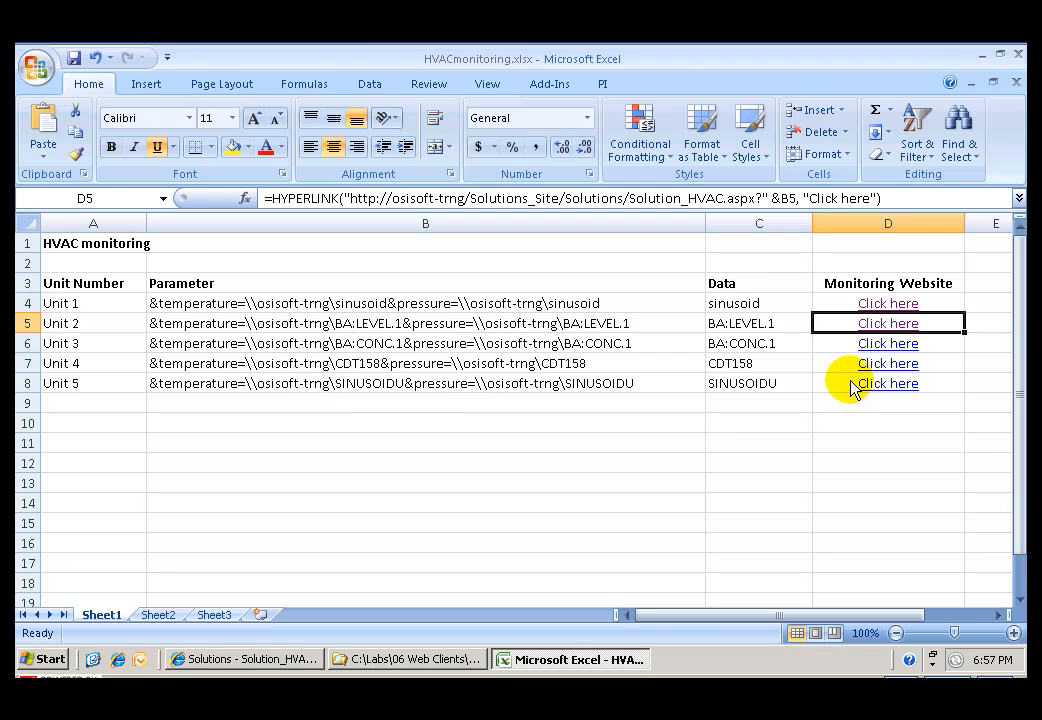
pyautogui.click(882, 393)
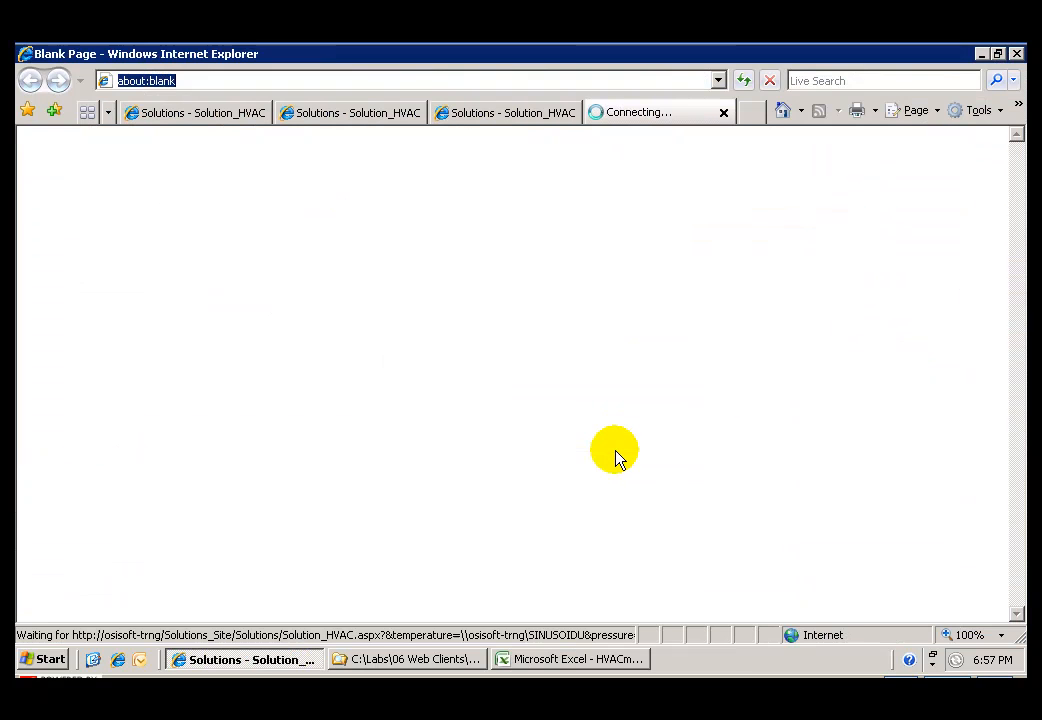